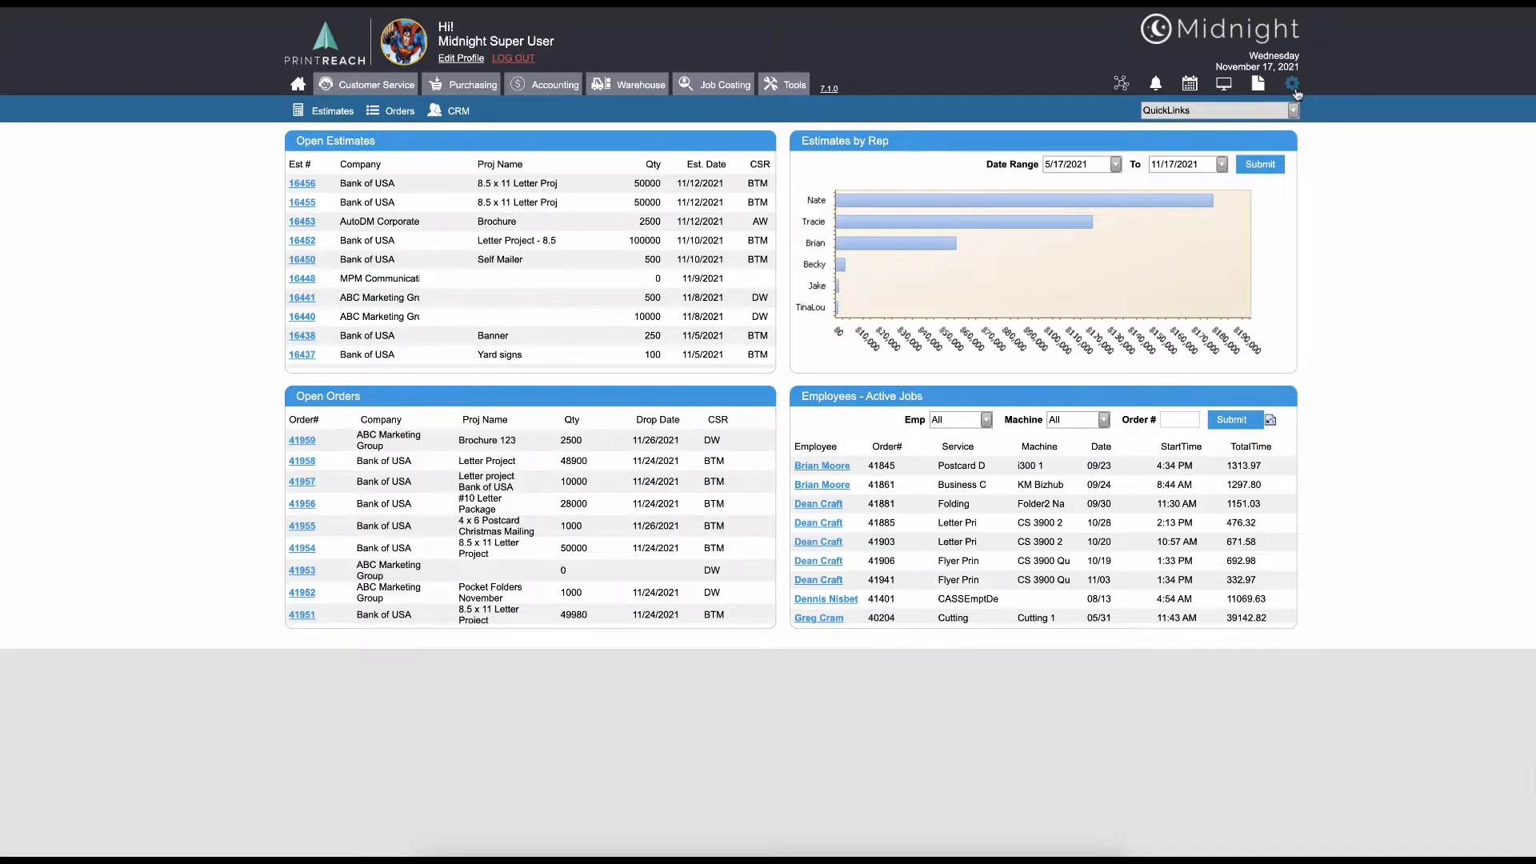
Open the Press Standard list under Print in the system settings
click(1292, 84)
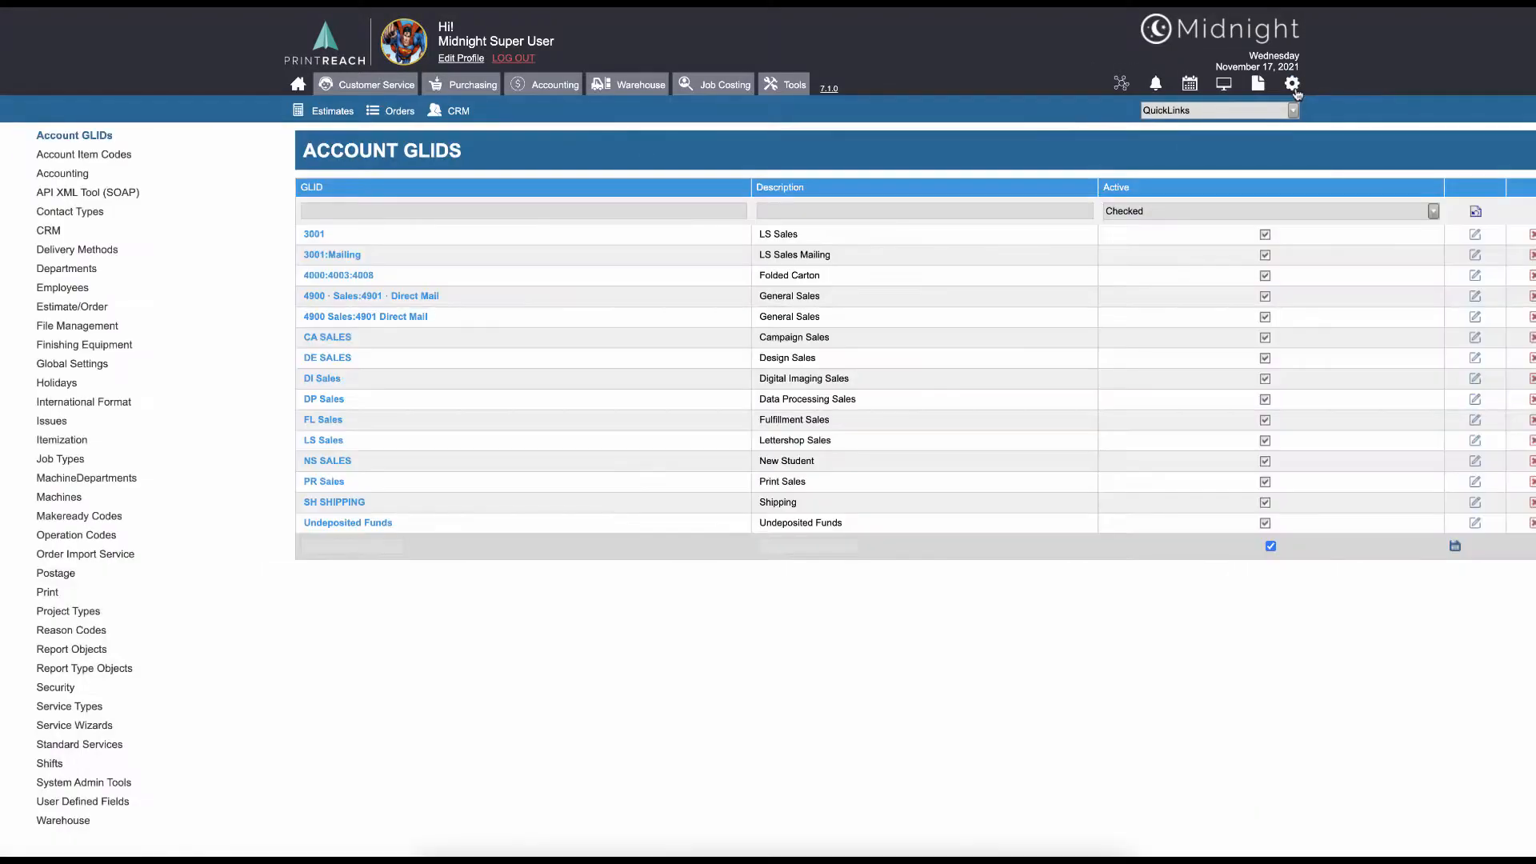
click(54, 596)
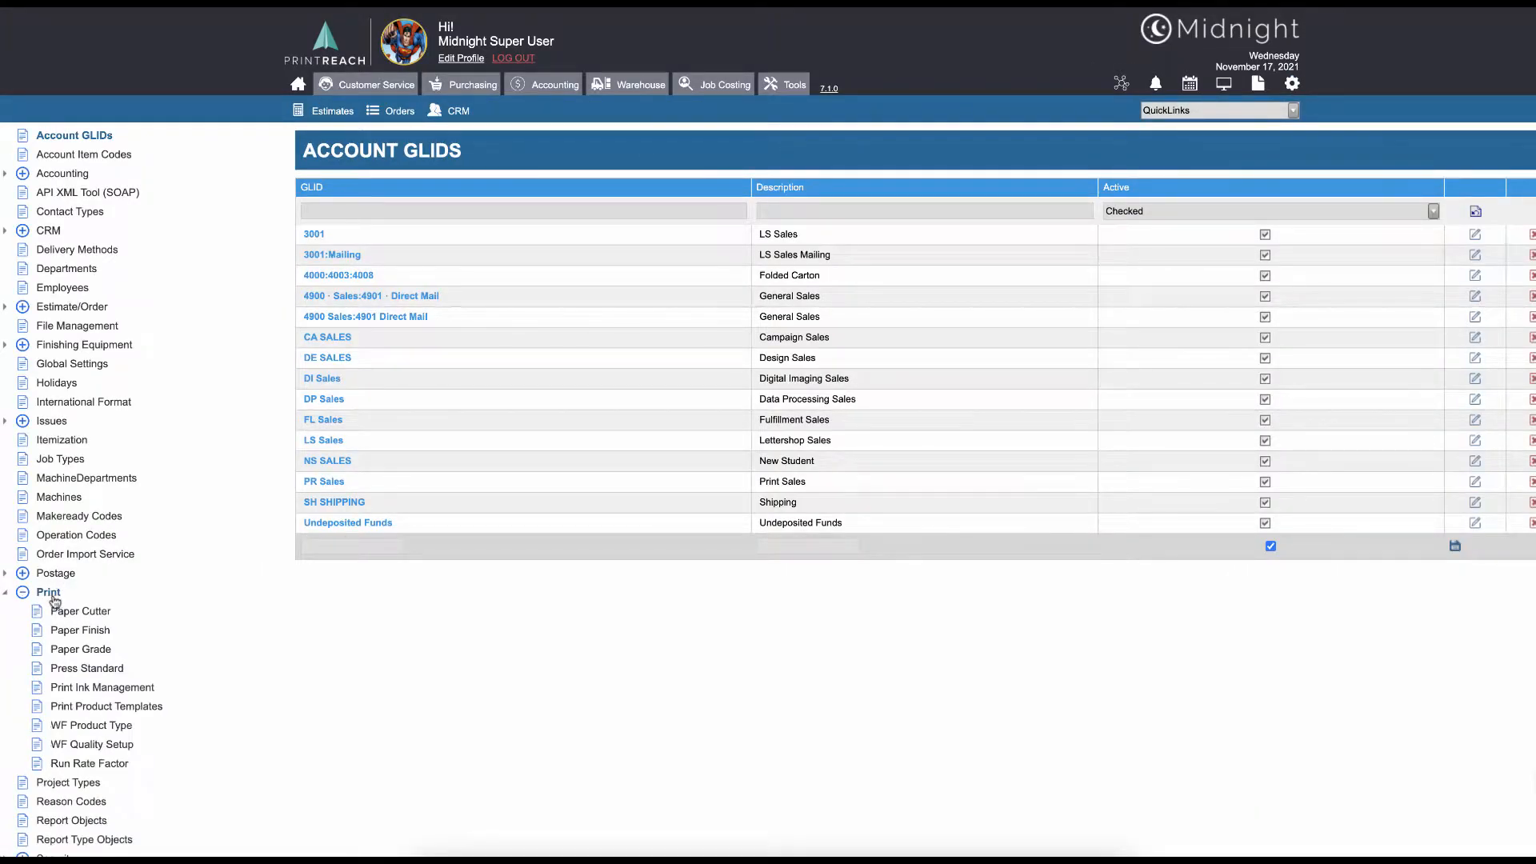
click(100, 674)
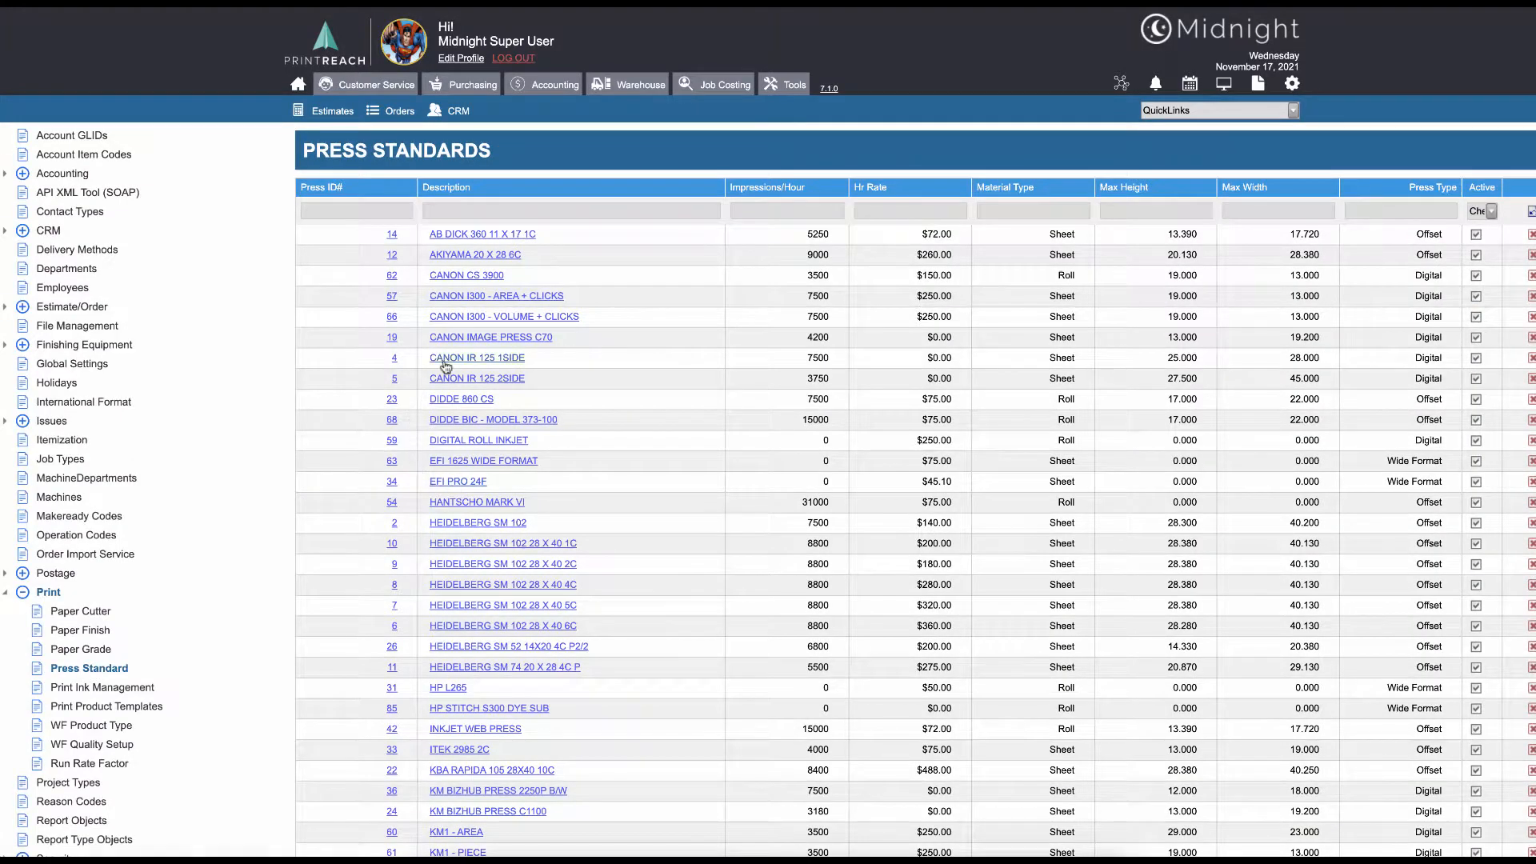
Open the Canon Image Press C70 press standard for editing
click(1172, 108)
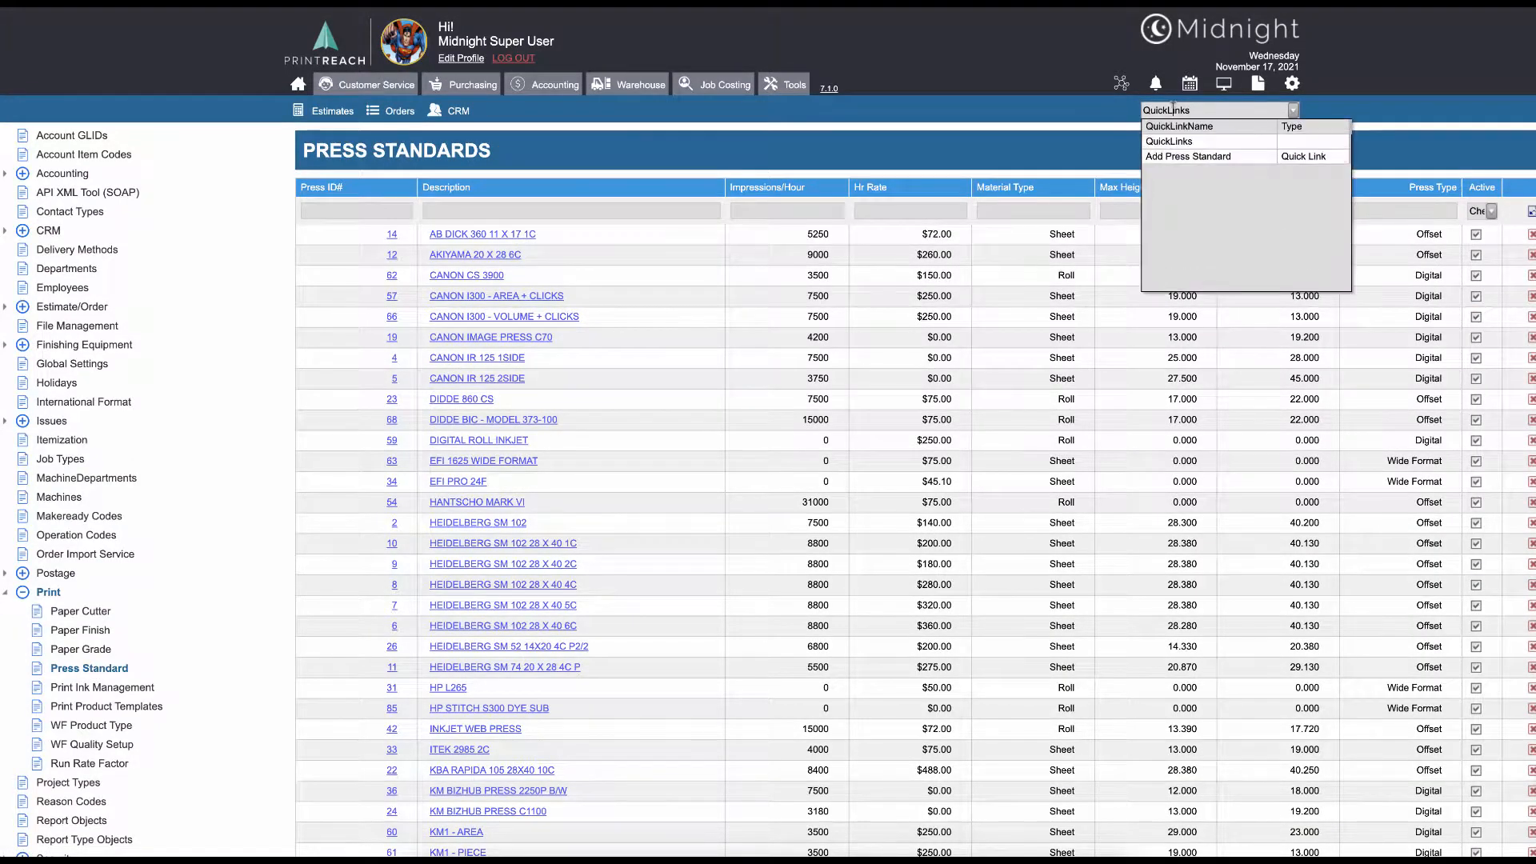
click(1158, 157)
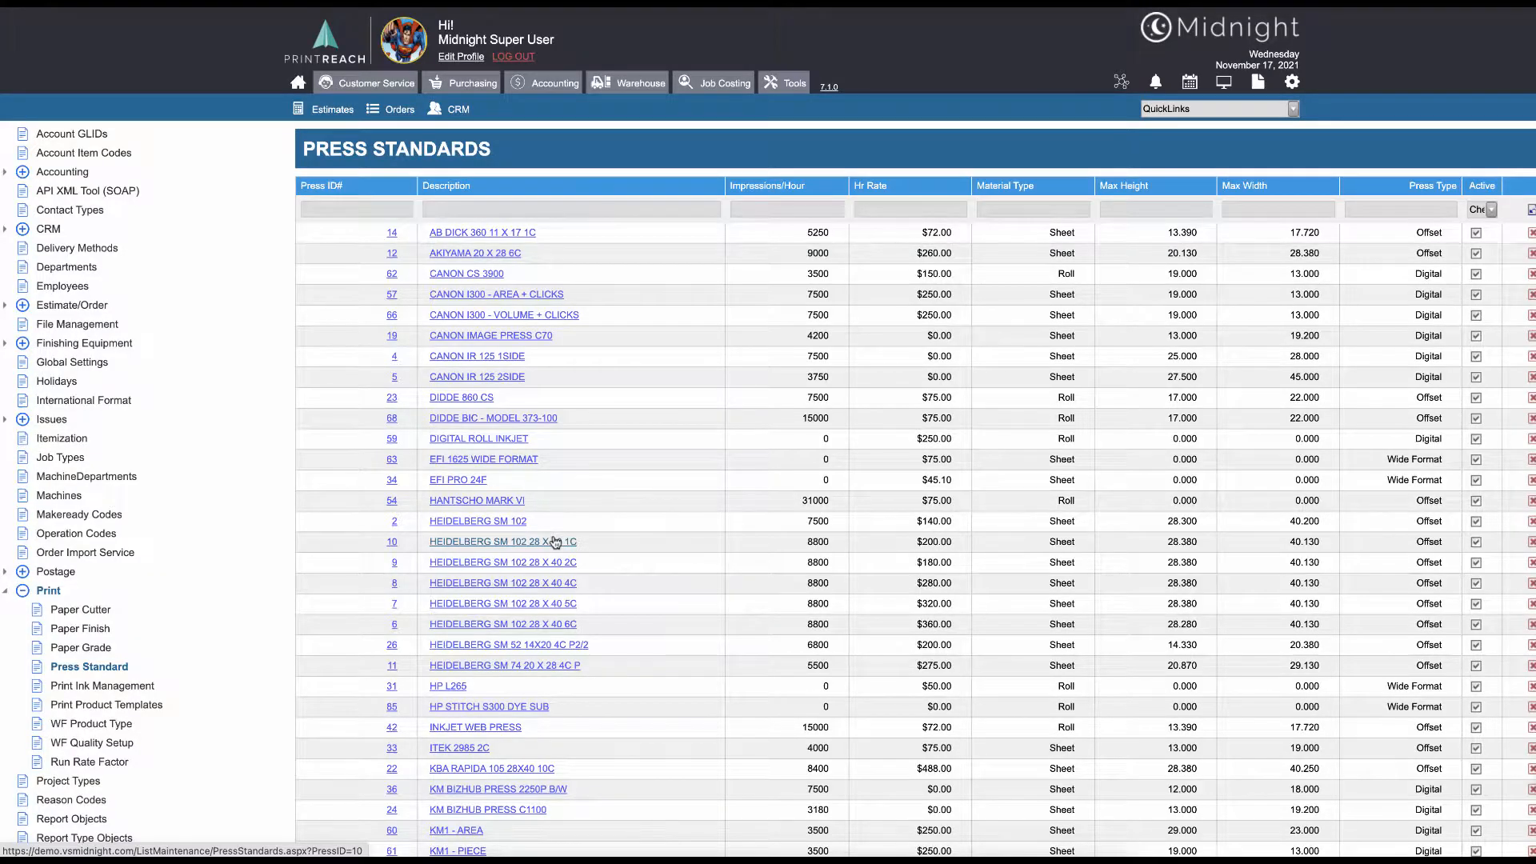
scroll(555, 542, down, 3)
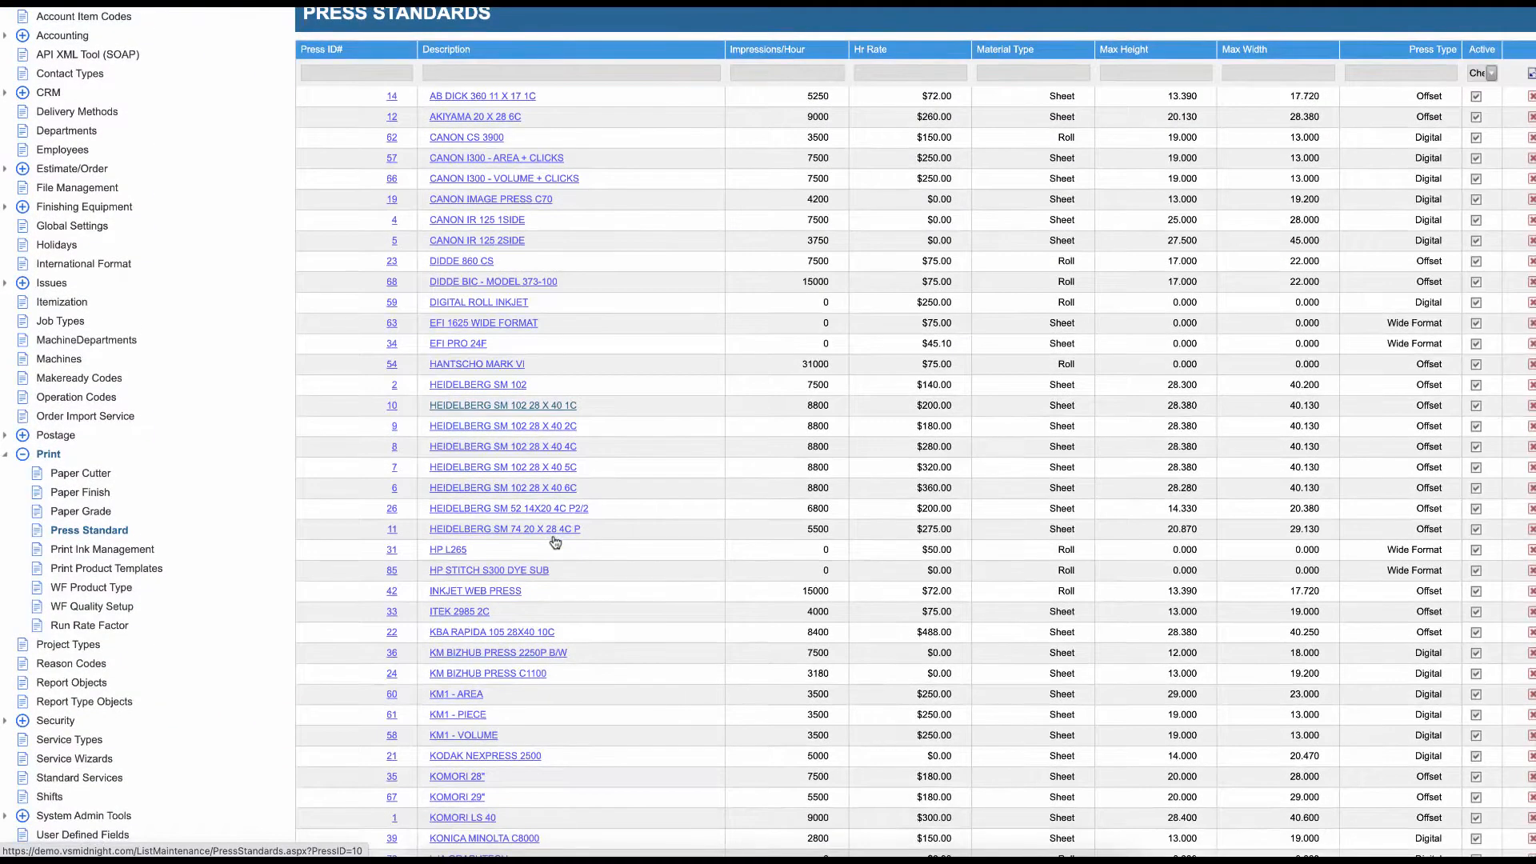
scroll(555, 543, up, 1)
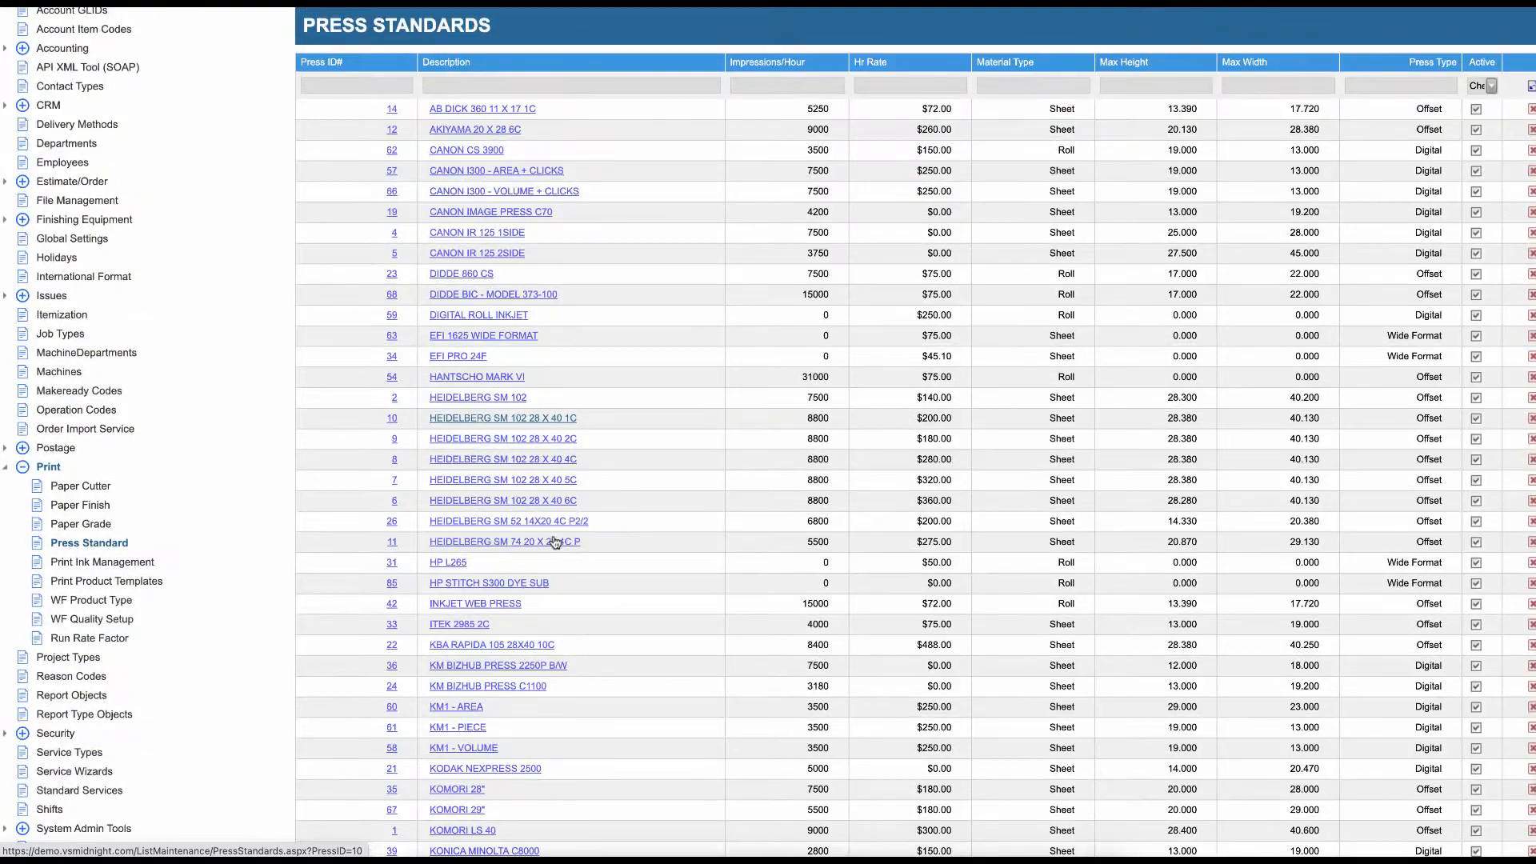
click(468, 213)
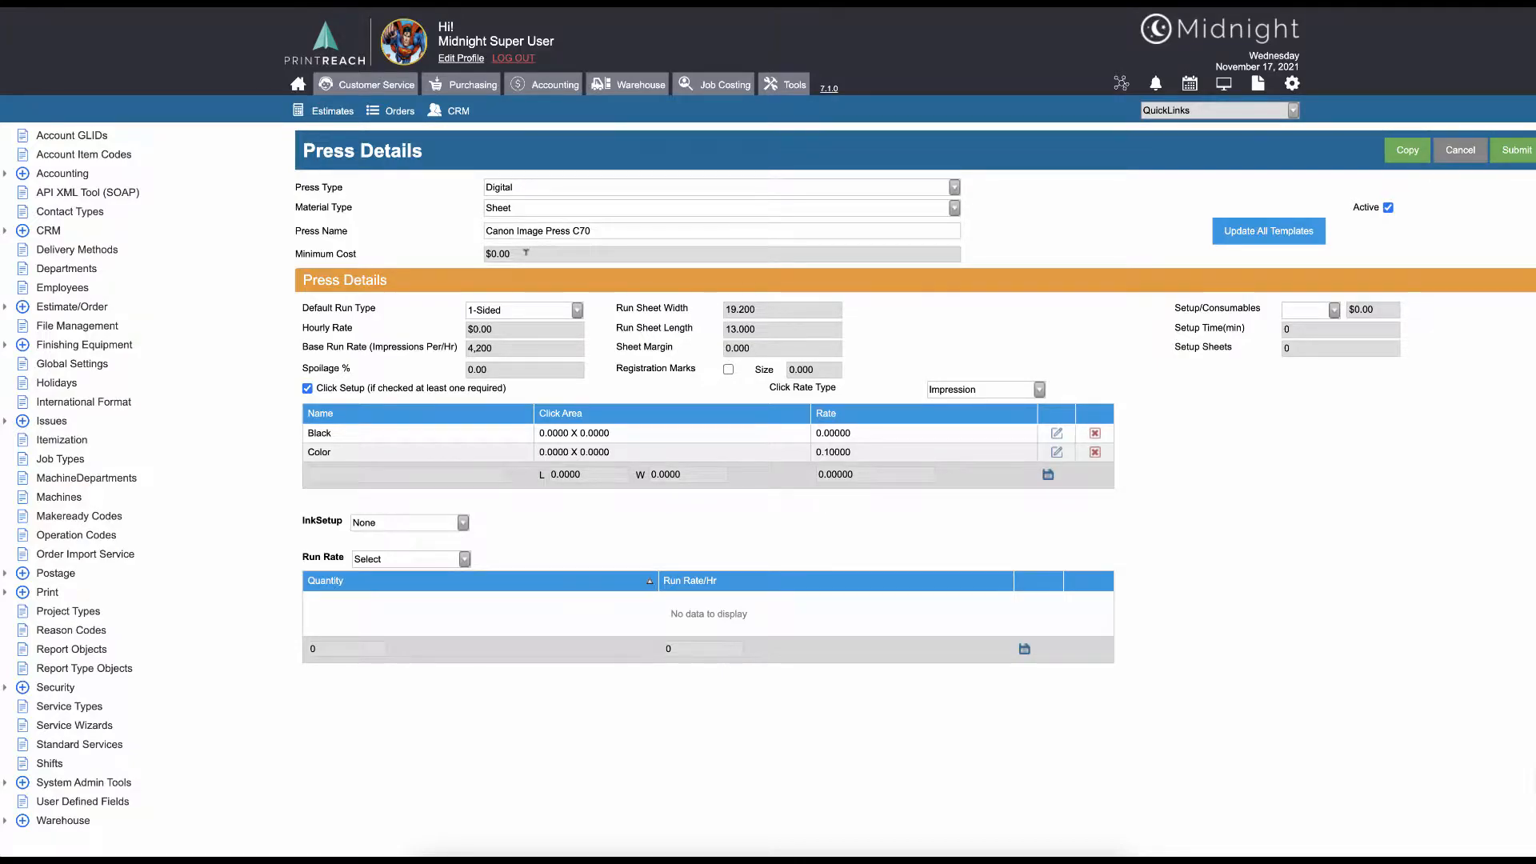
click(550, 315)
click(549, 322)
click(534, 329)
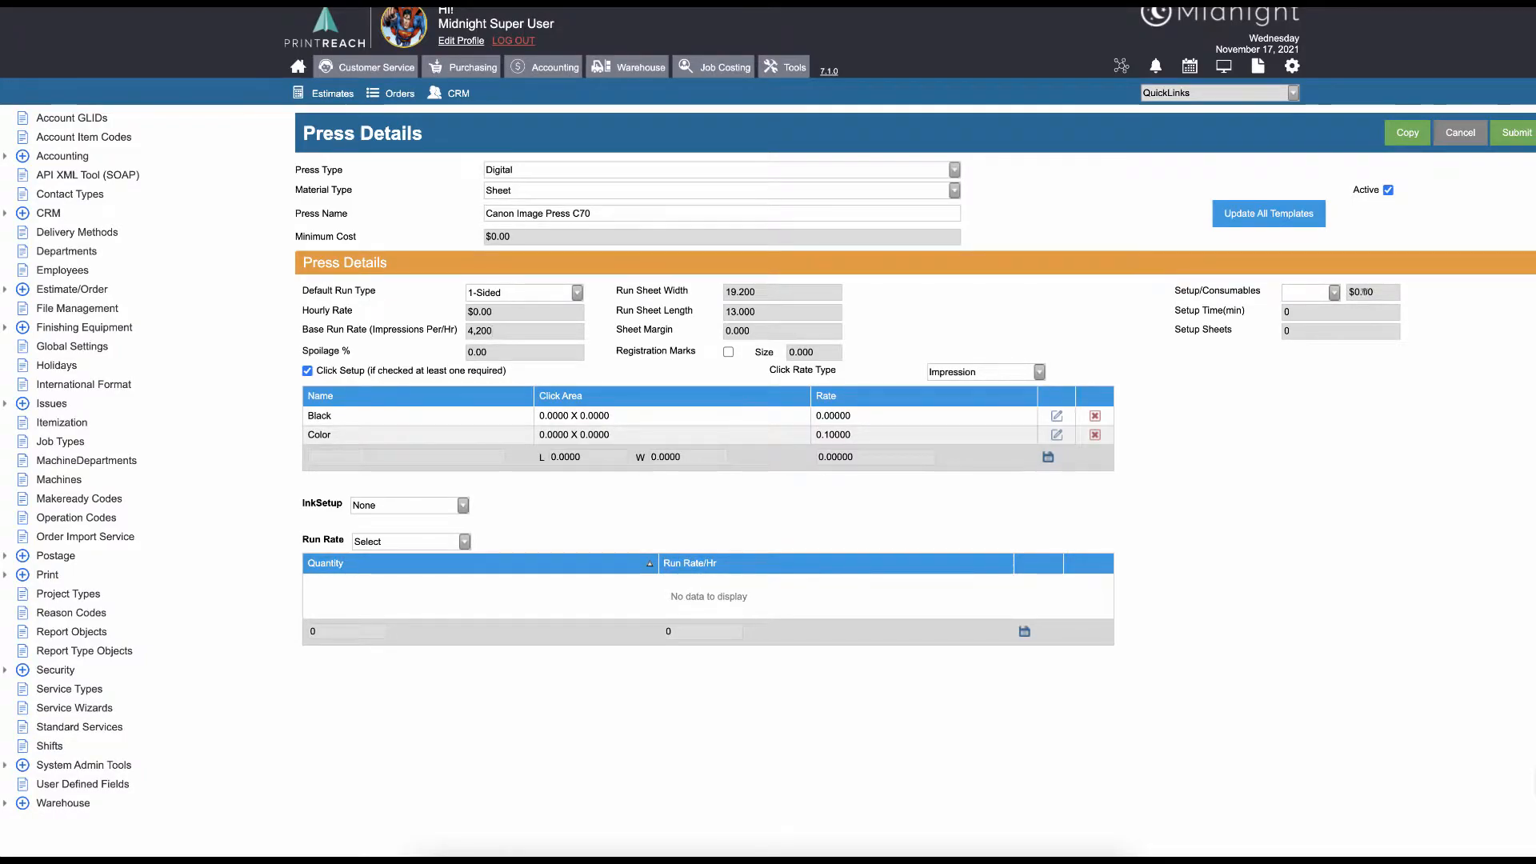
Set Setup/Consumables to Job with a cost of $10.00
click(1333, 293)
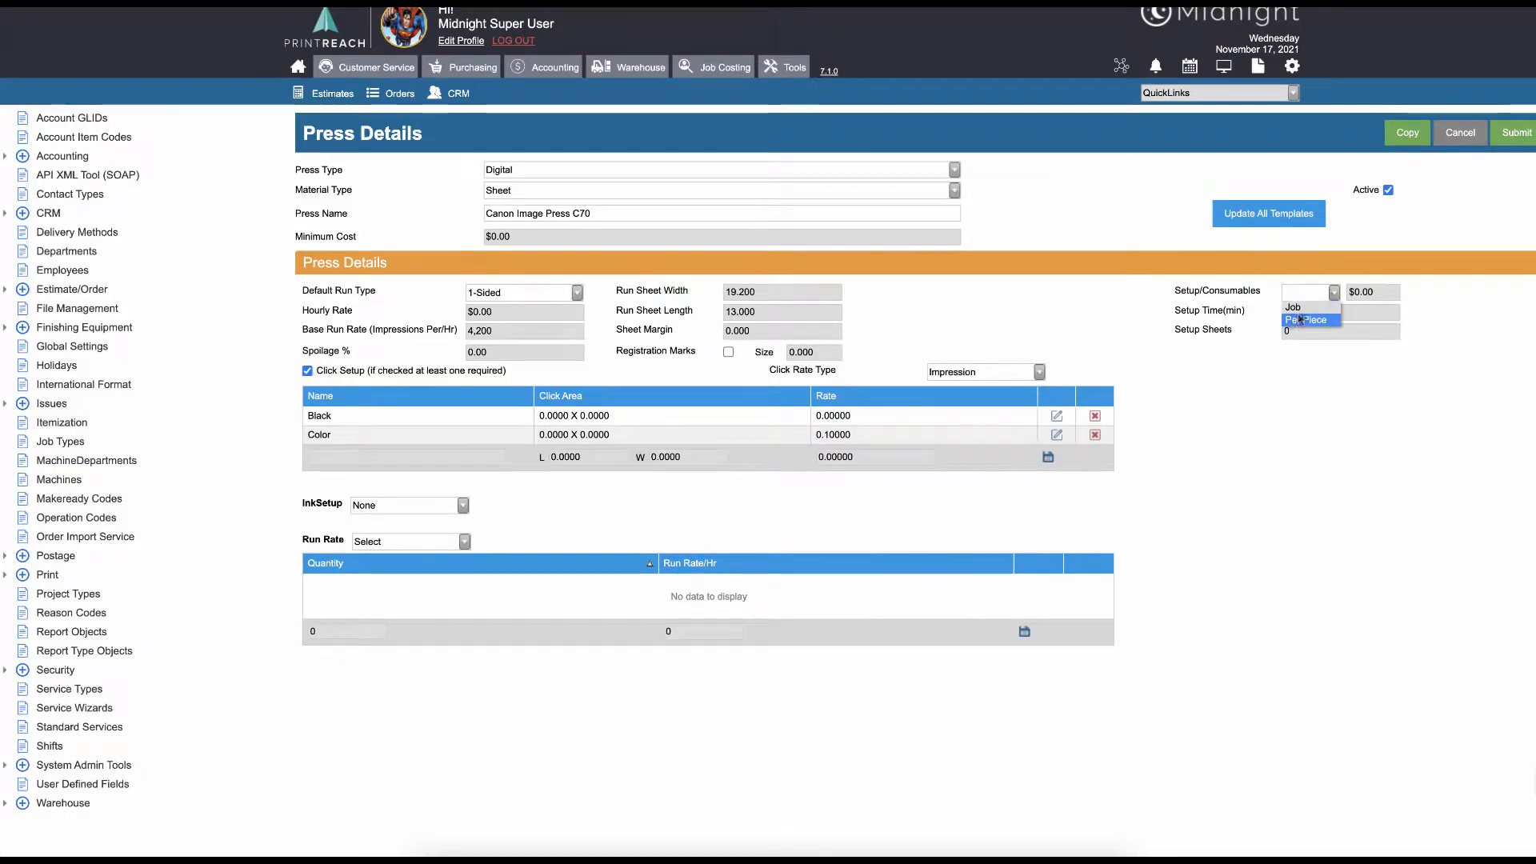
click(1309, 309)
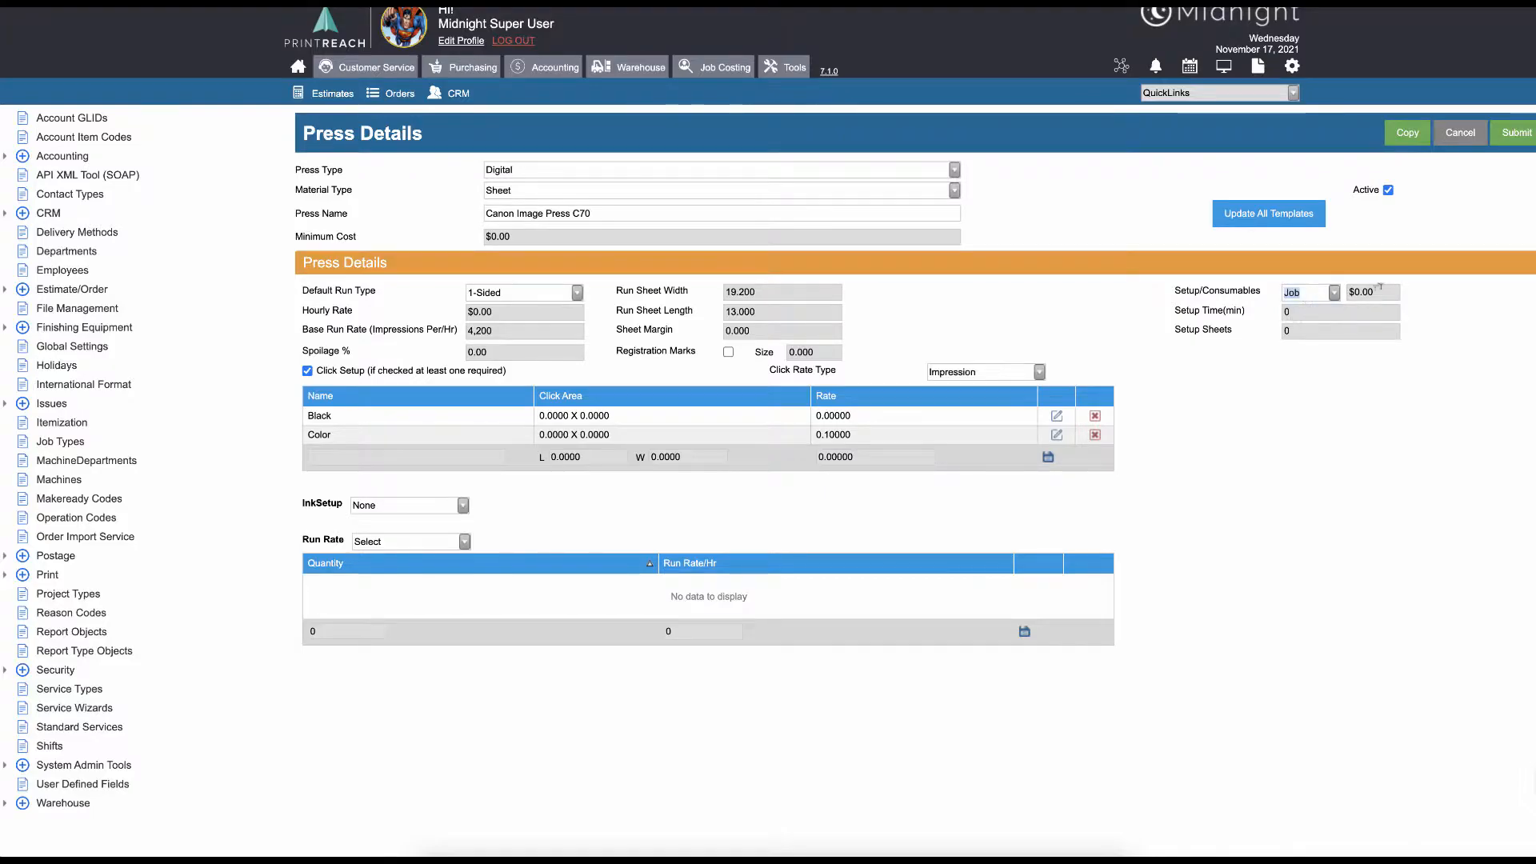
click(1334, 294)
click(1335, 295)
click(1373, 292)
text(10)
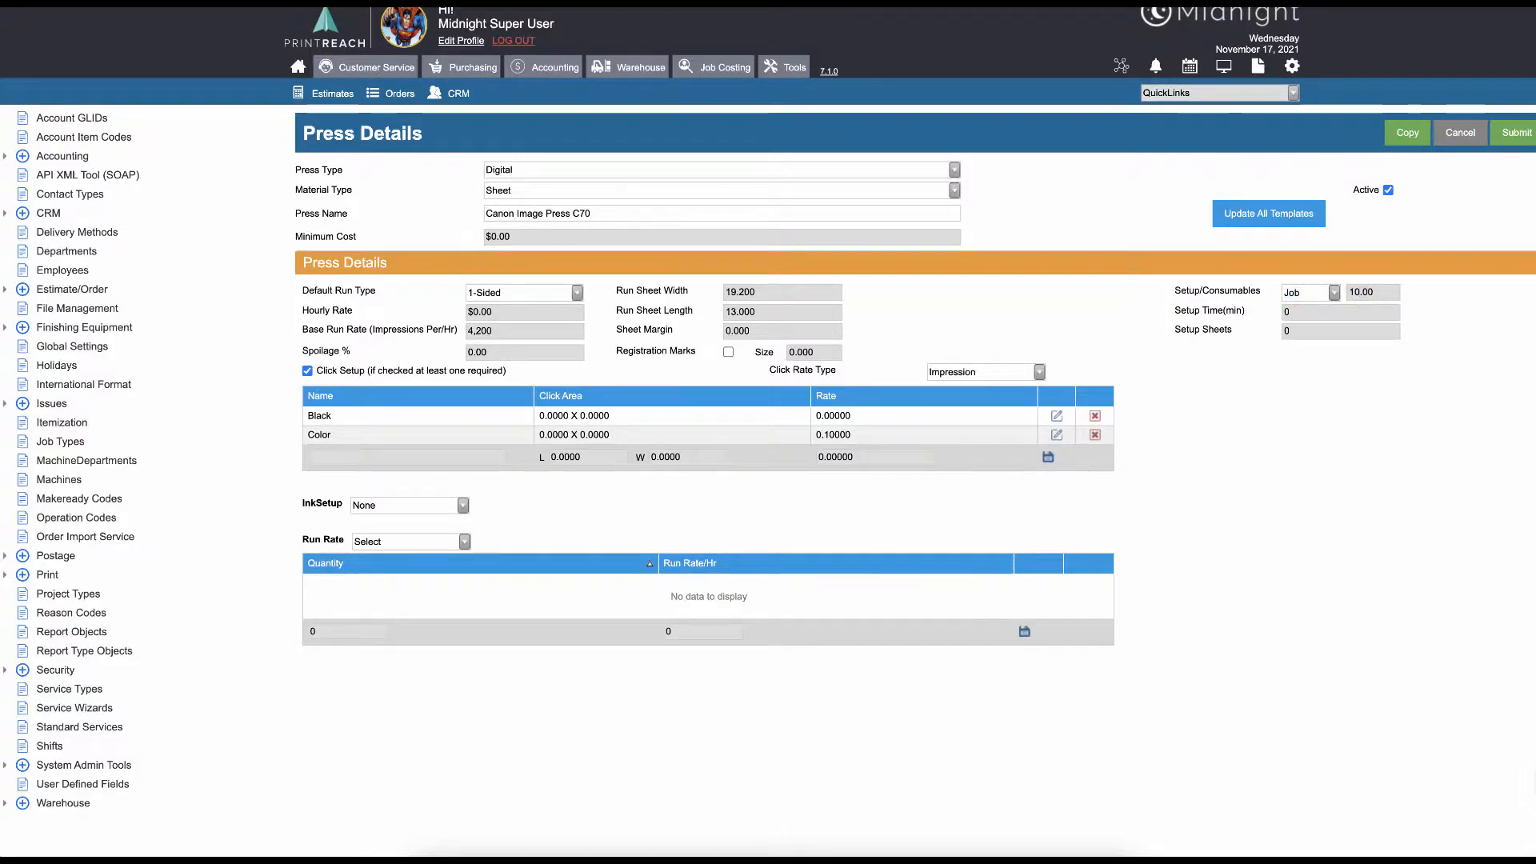
click(1408, 298)
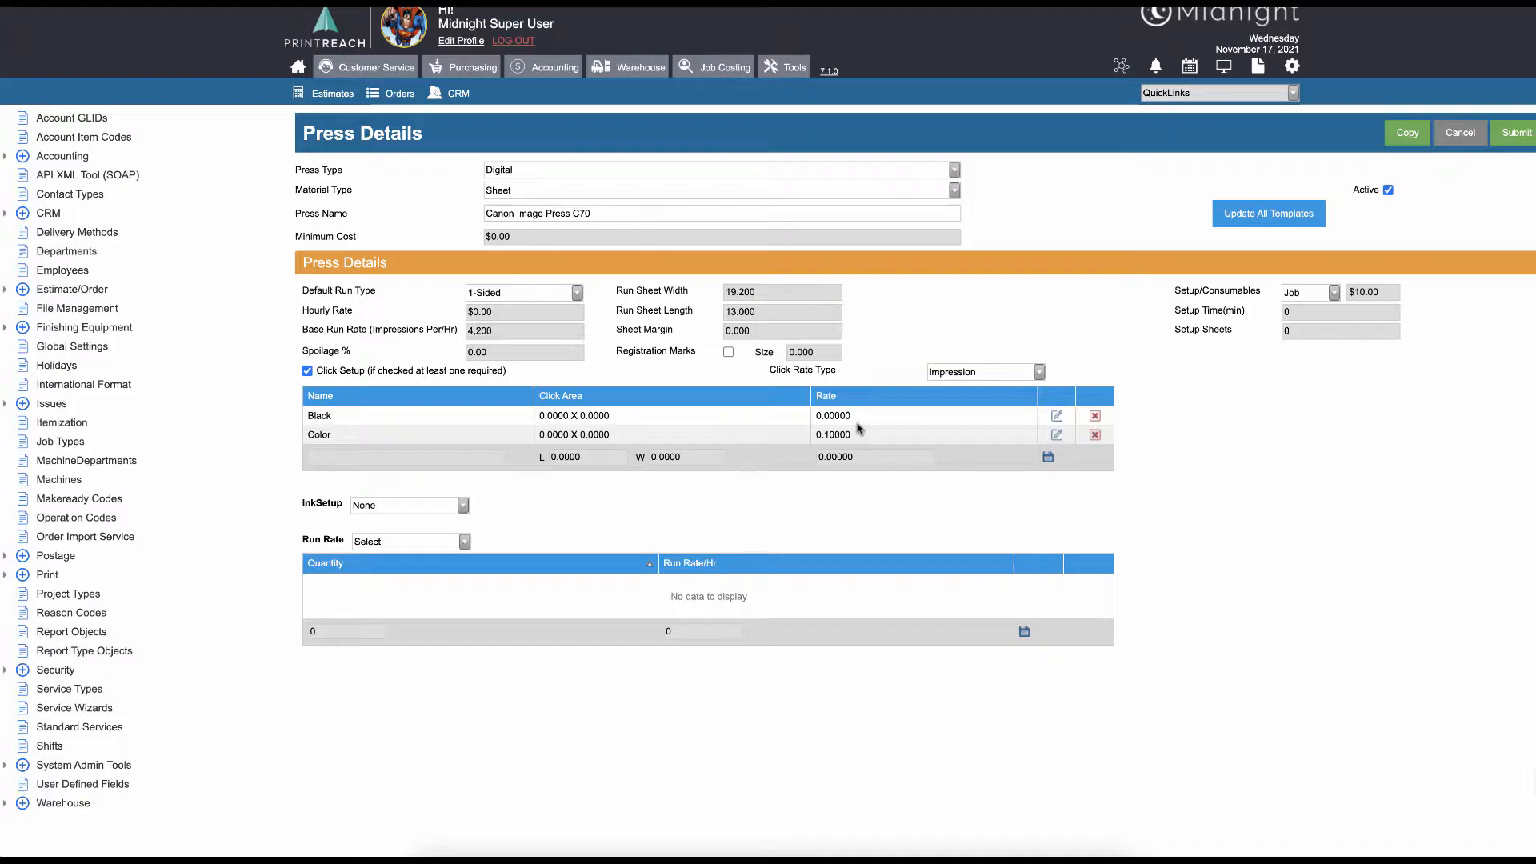
Check the available Click Rate Type options
click(989, 374)
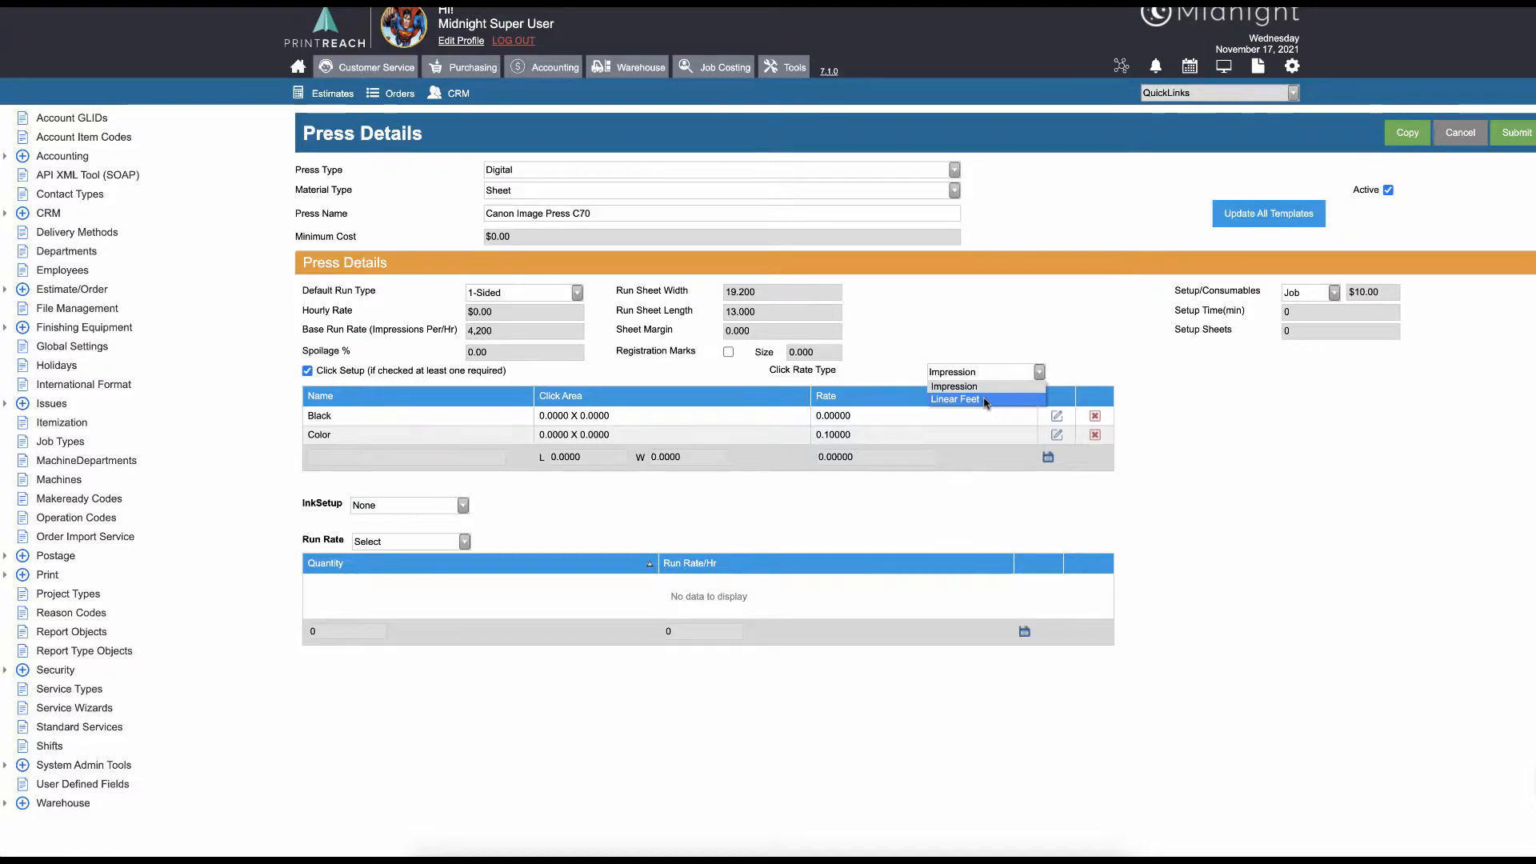
click(892, 373)
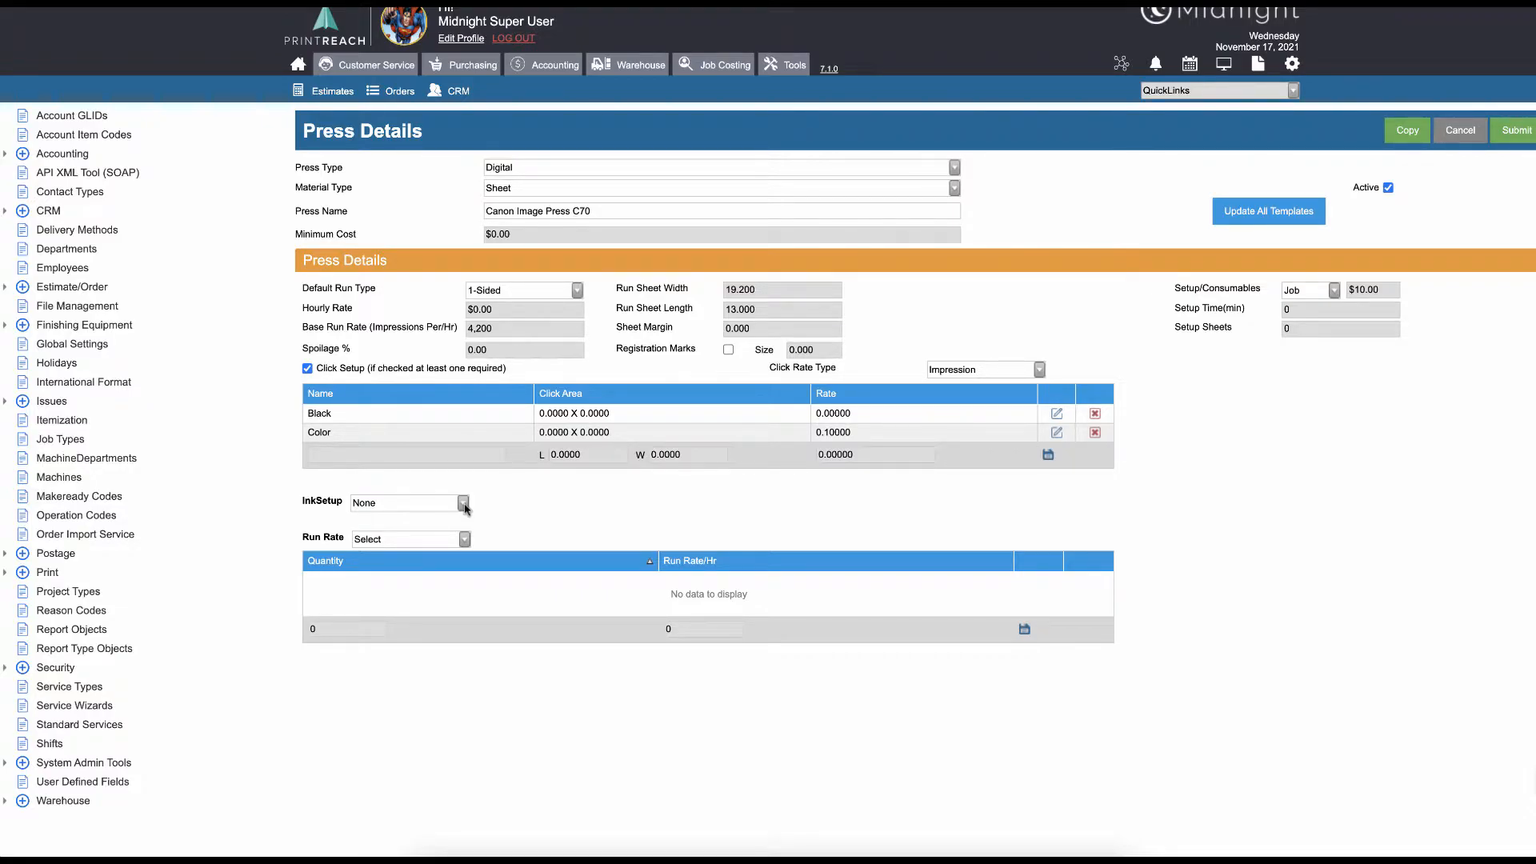
Switch Ink Setup through Area, Piece and Volume to review each, then back to None
click(463, 504)
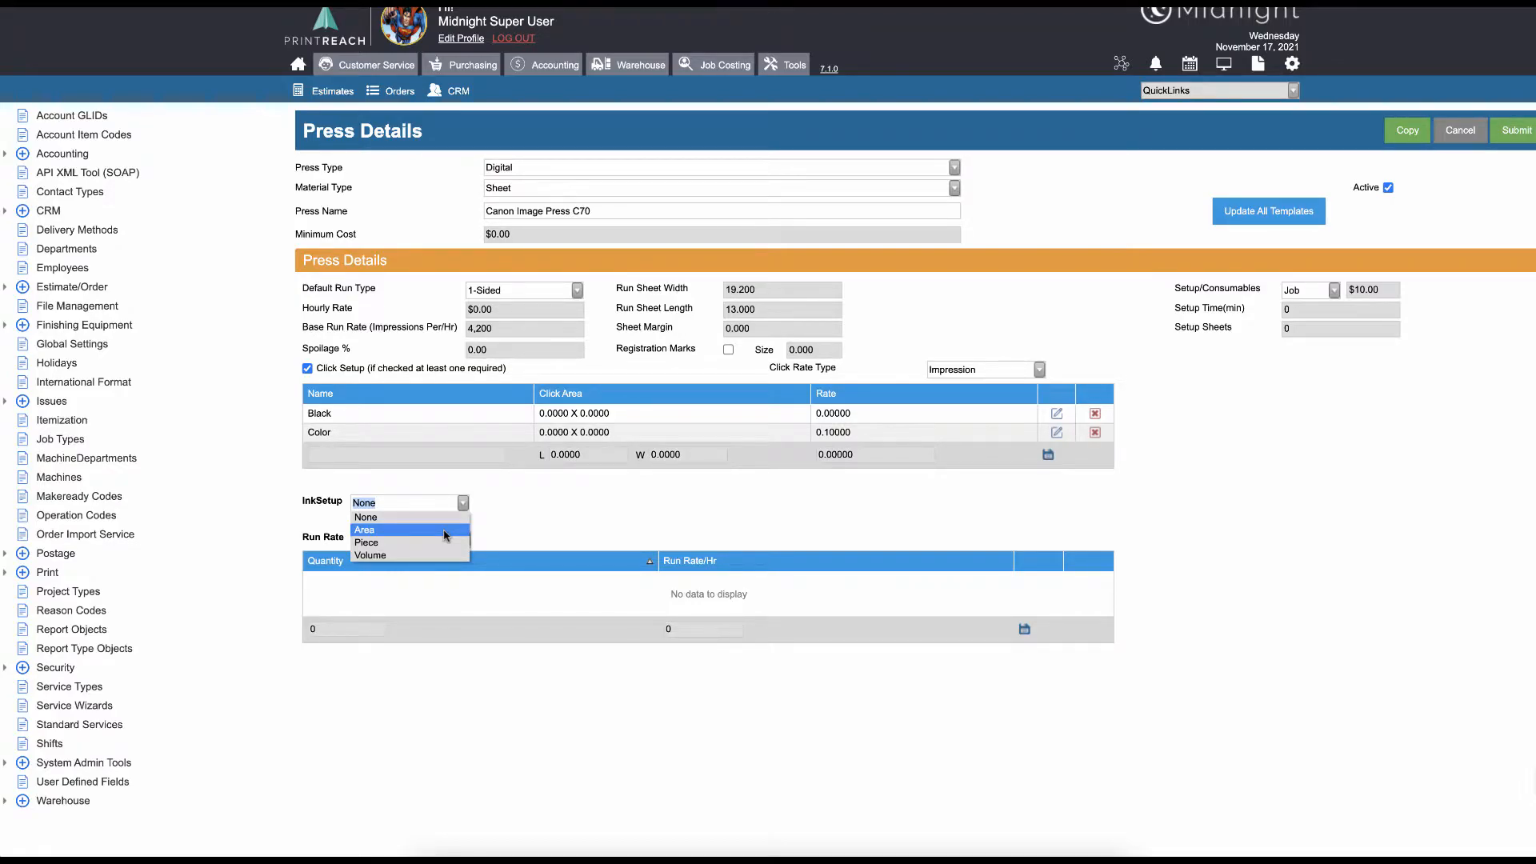
click(446, 535)
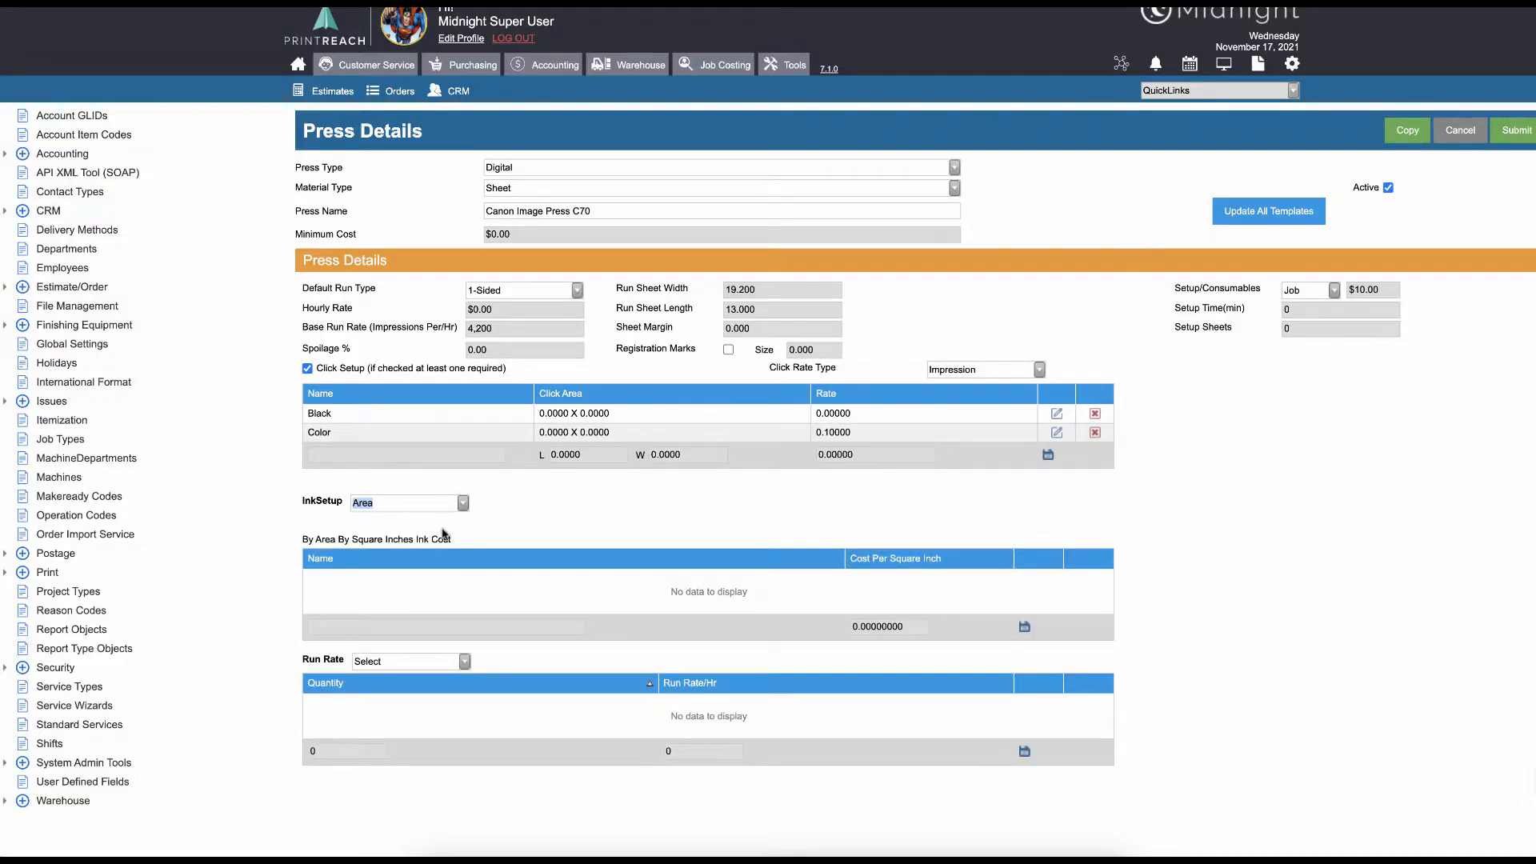
scroll(488, 604, down, 1)
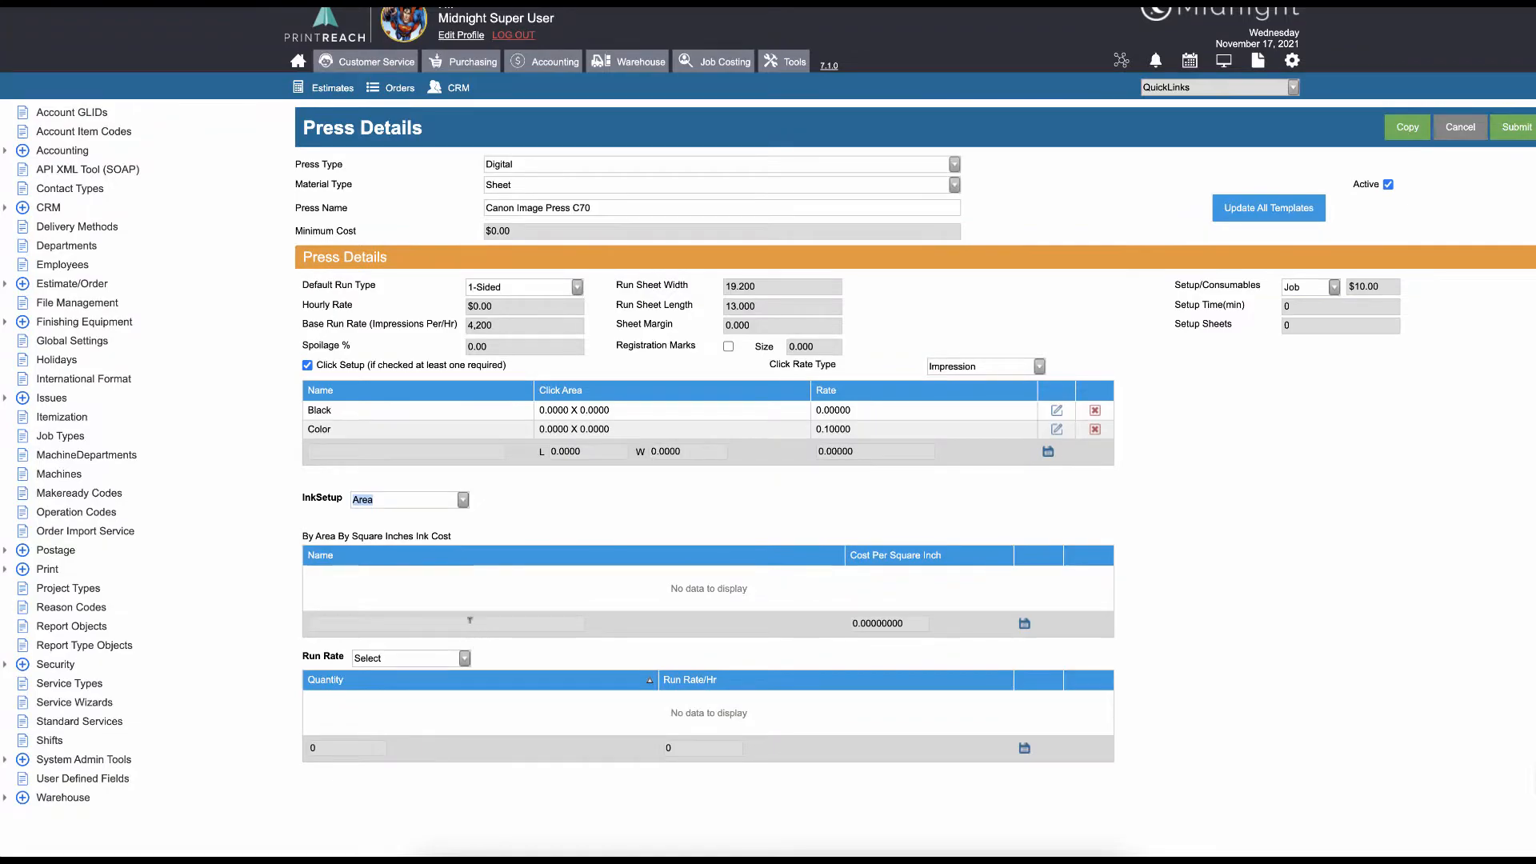
click(888, 622)
click(460, 500)
click(449, 540)
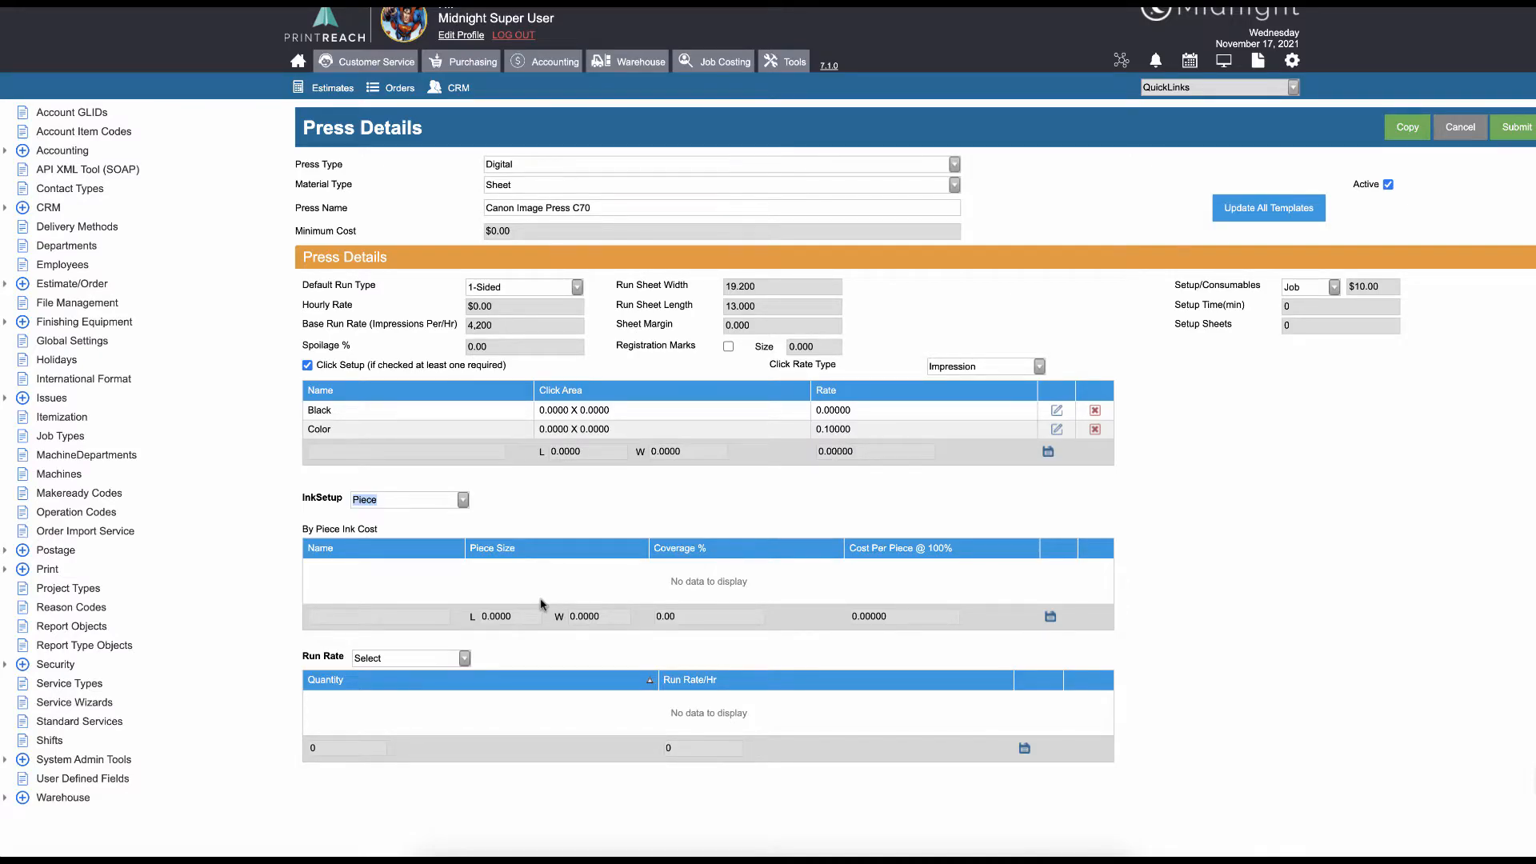
click(462, 500)
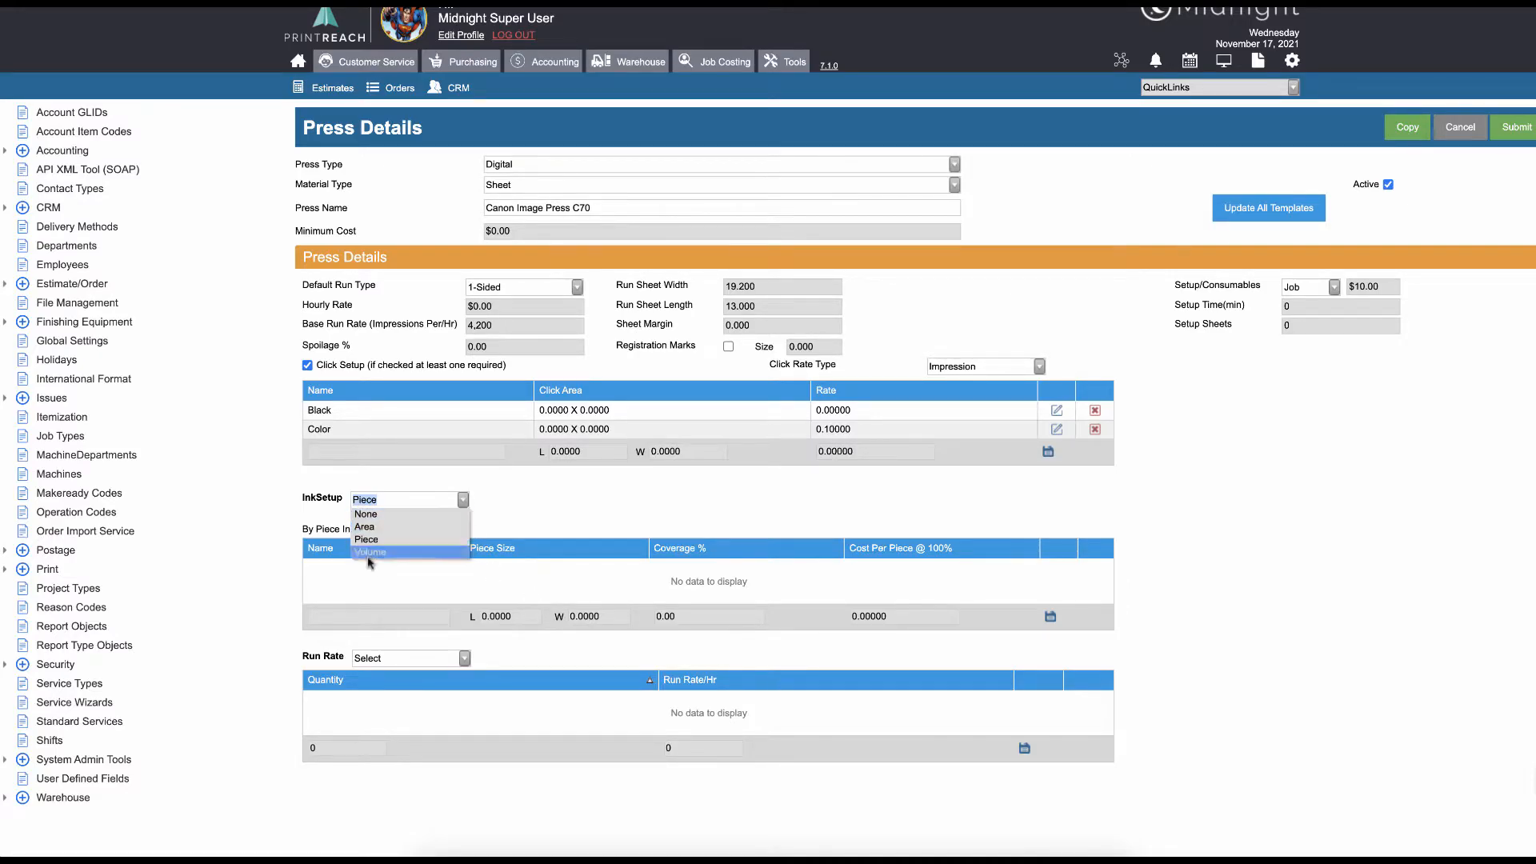
click(371, 552)
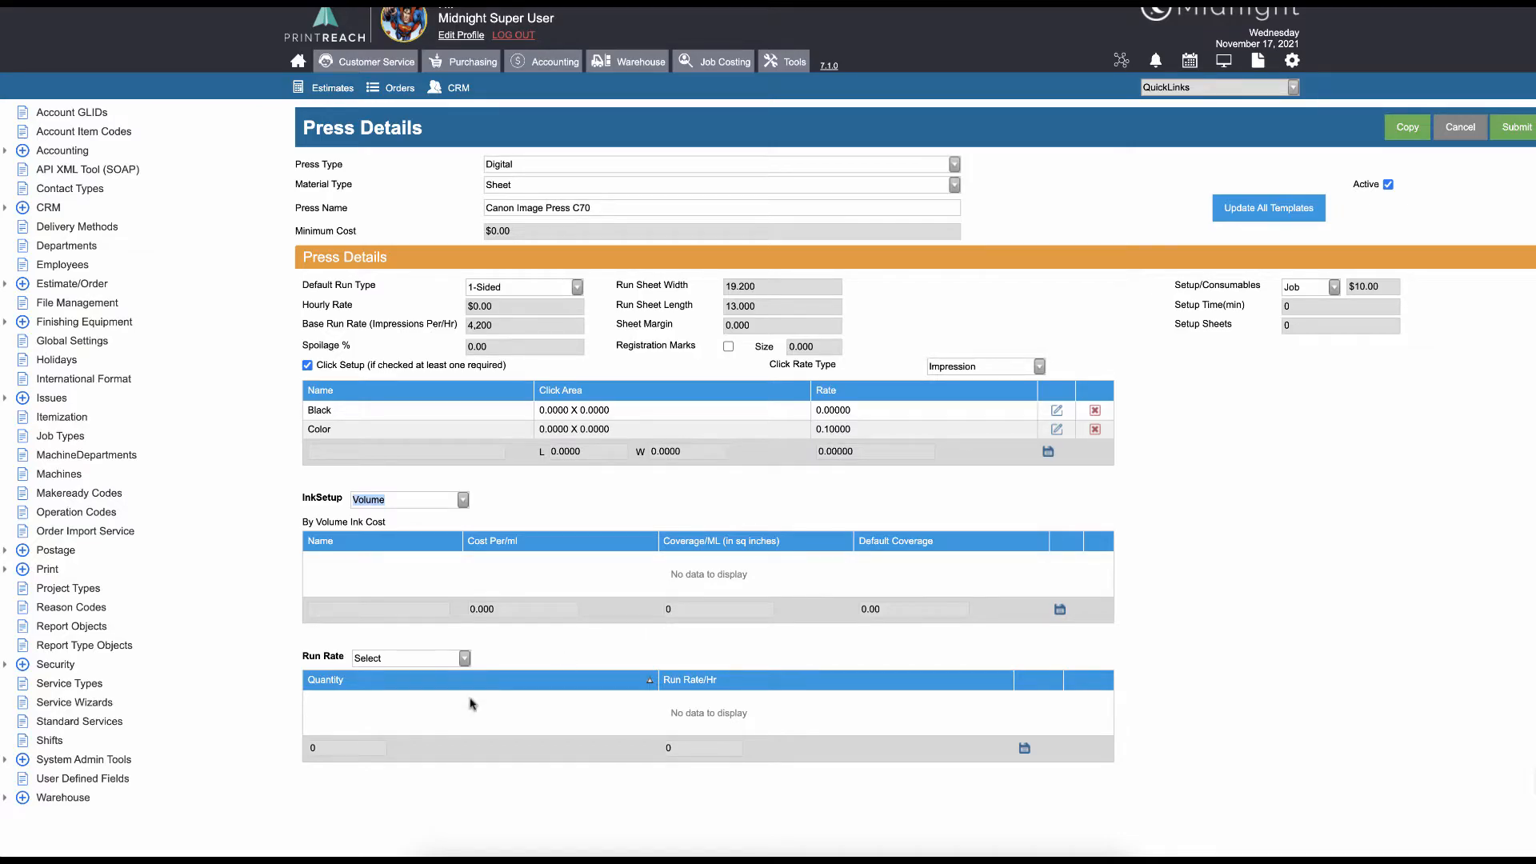
click(463, 500)
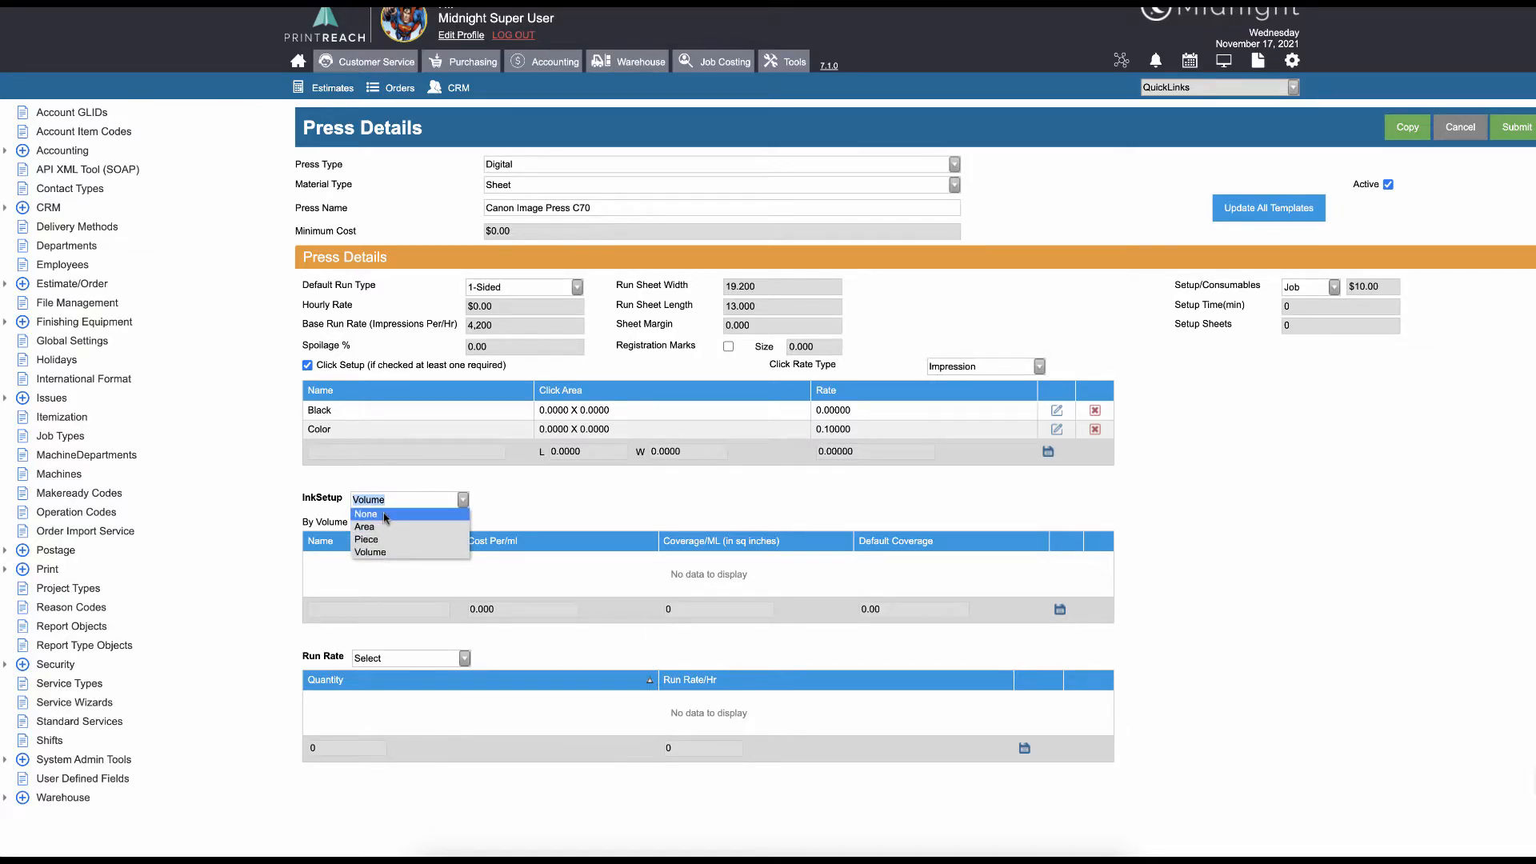
click(384, 515)
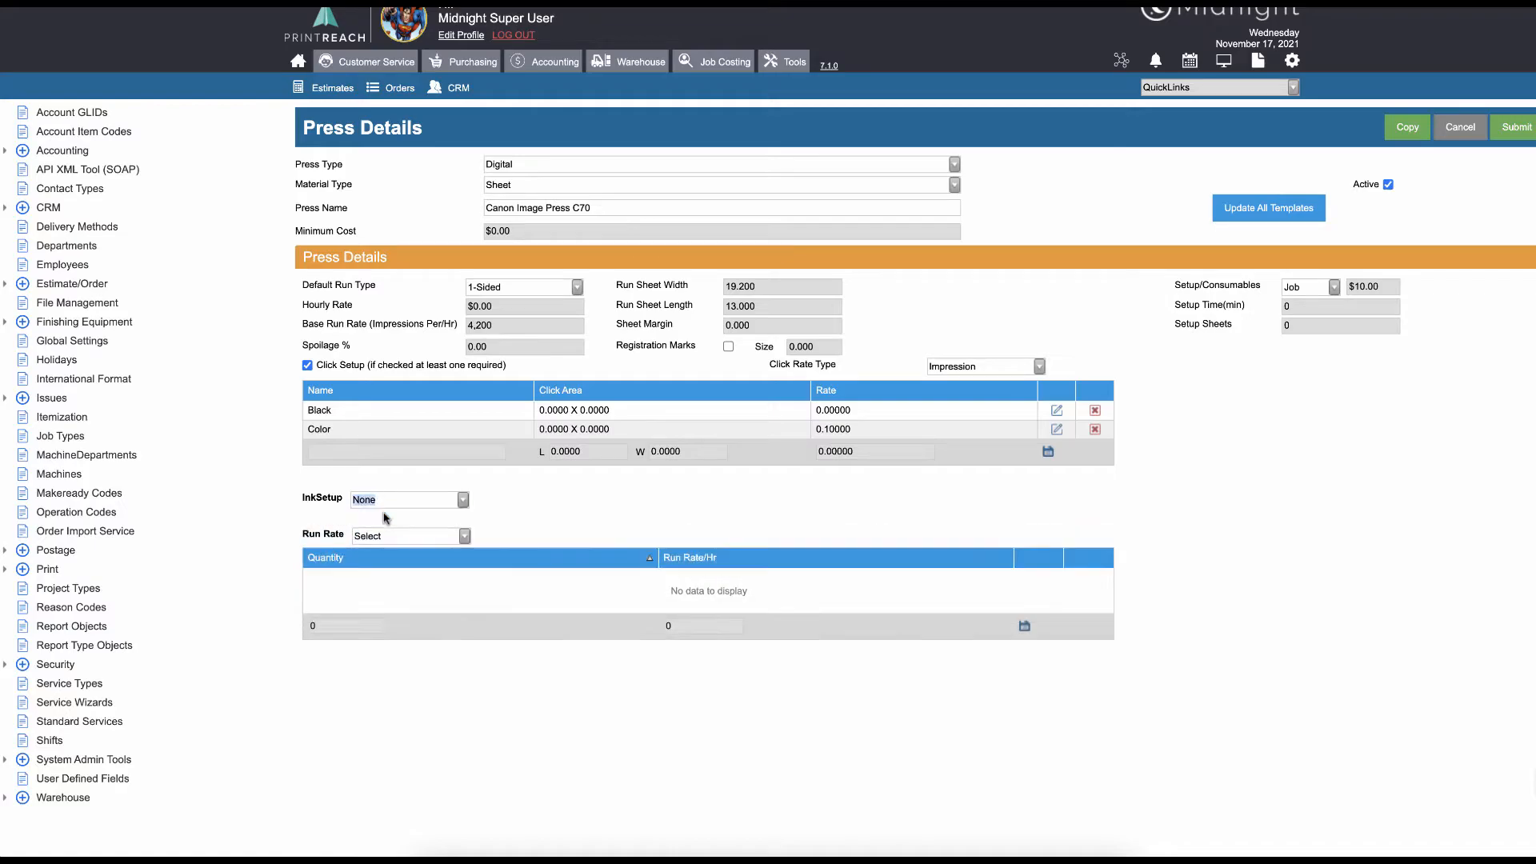
Set the Run Rate basis to Run Sheets
click(465, 537)
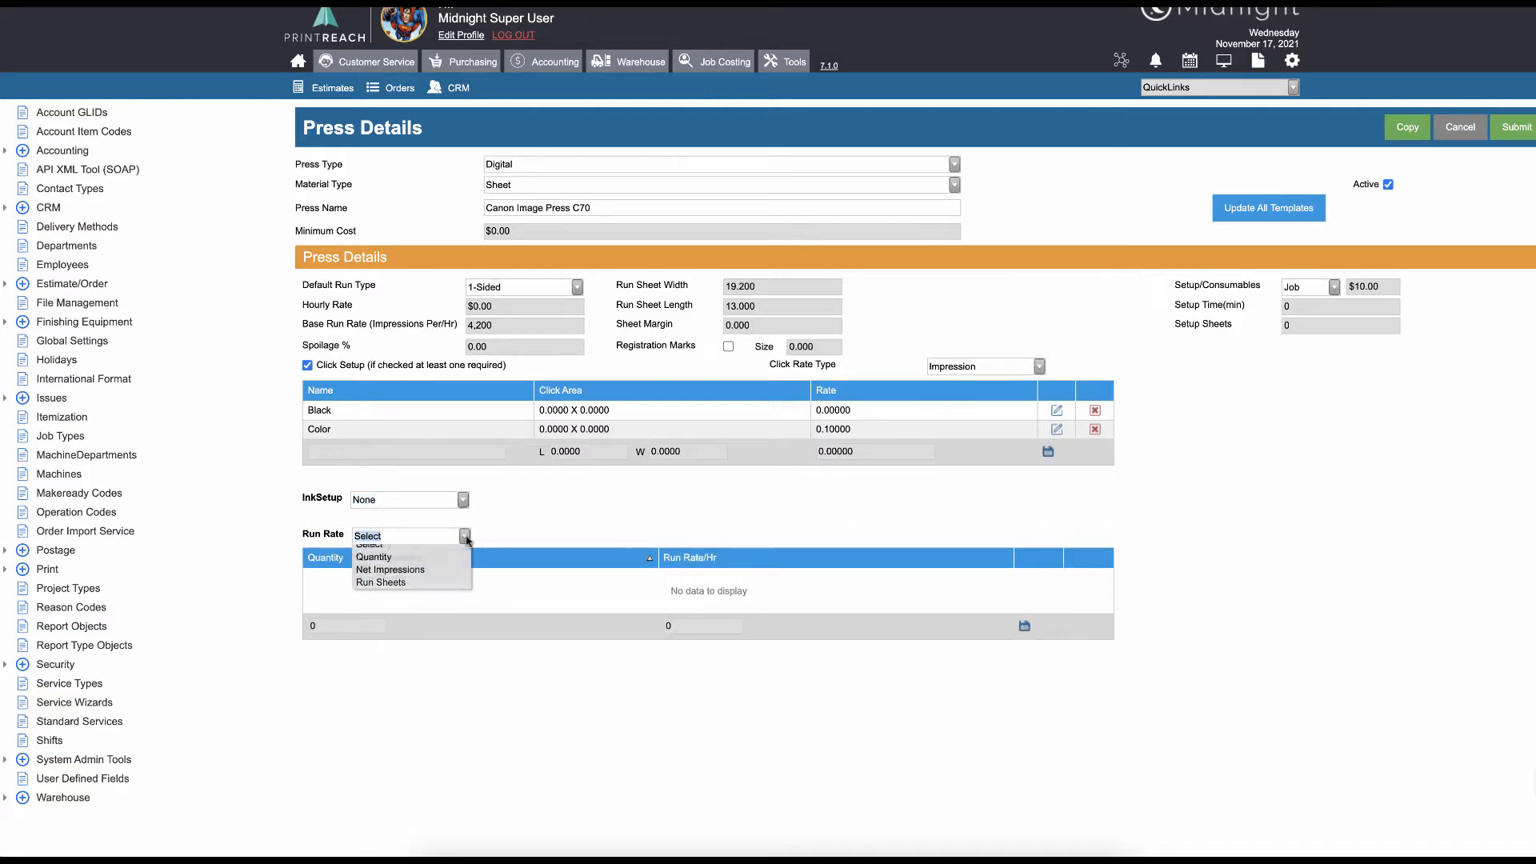
click(439, 591)
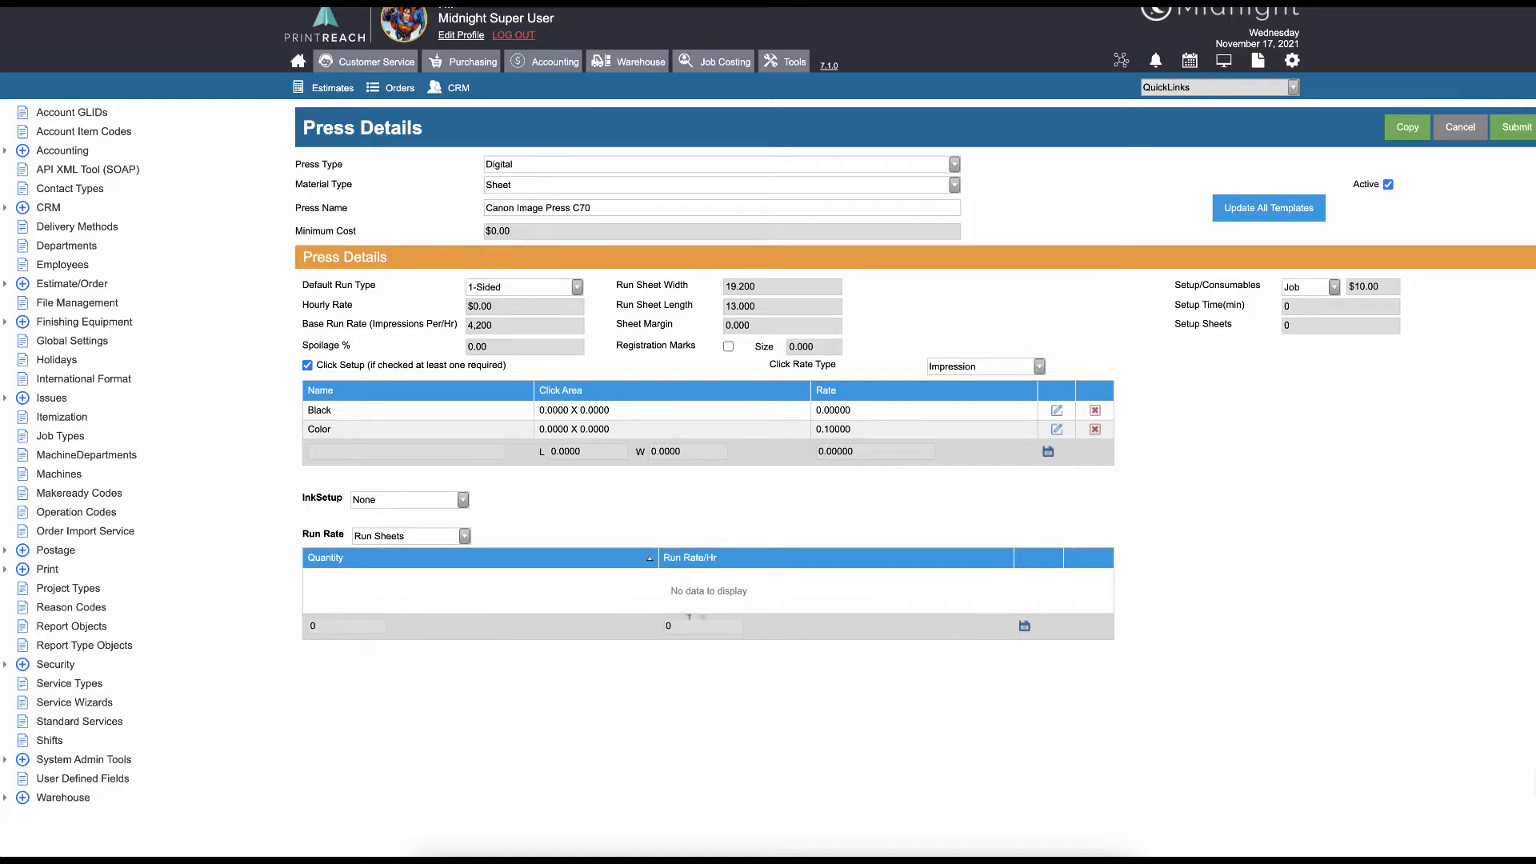
click(693, 620)
Set Ink Setup to Area and clear the Click Setup checkbox
click(390, 503)
click(376, 527)
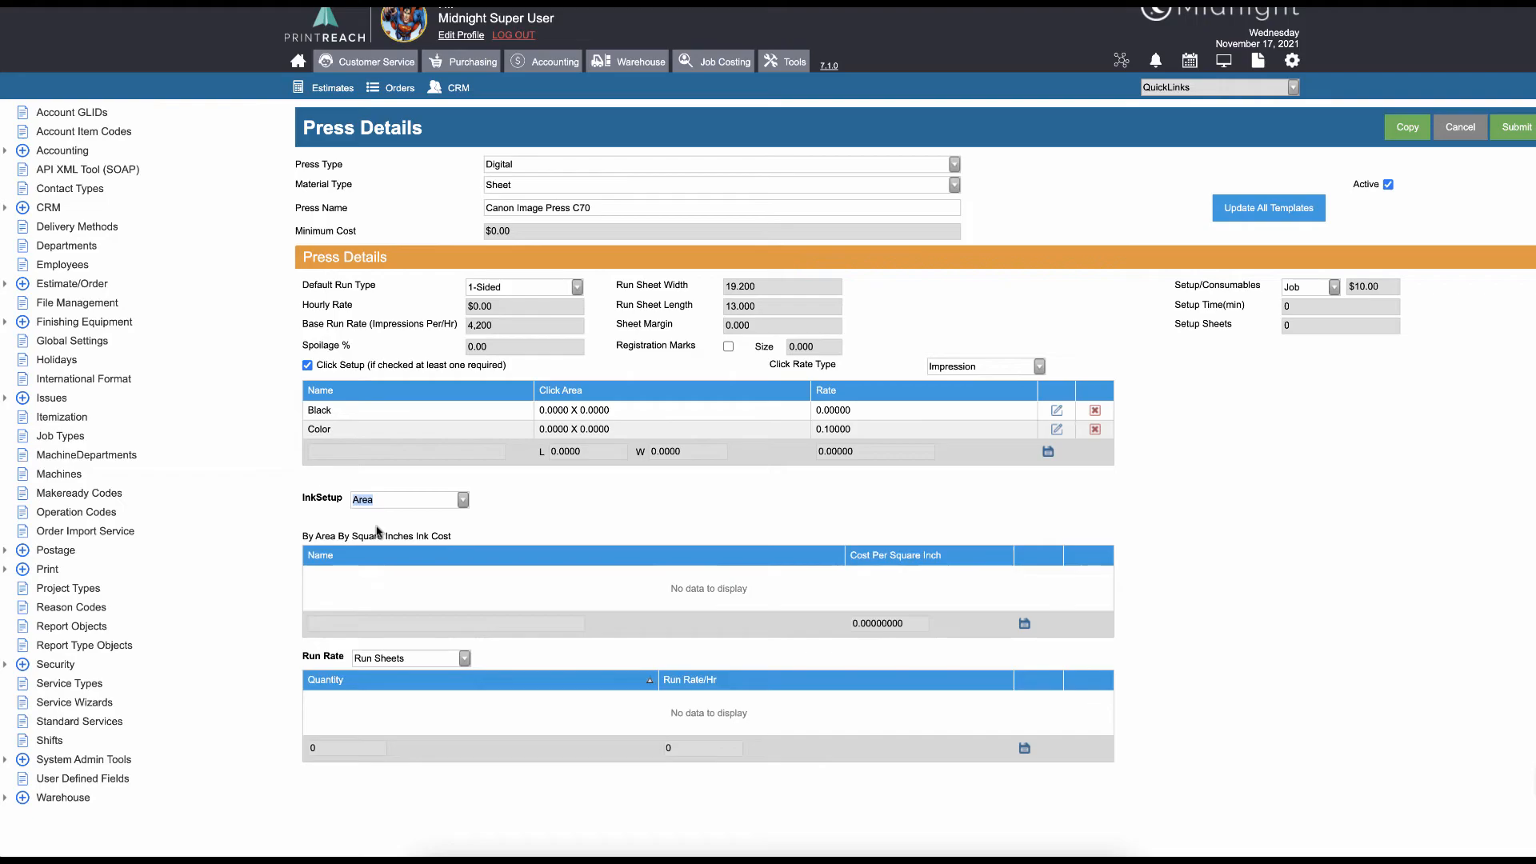
click(308, 365)
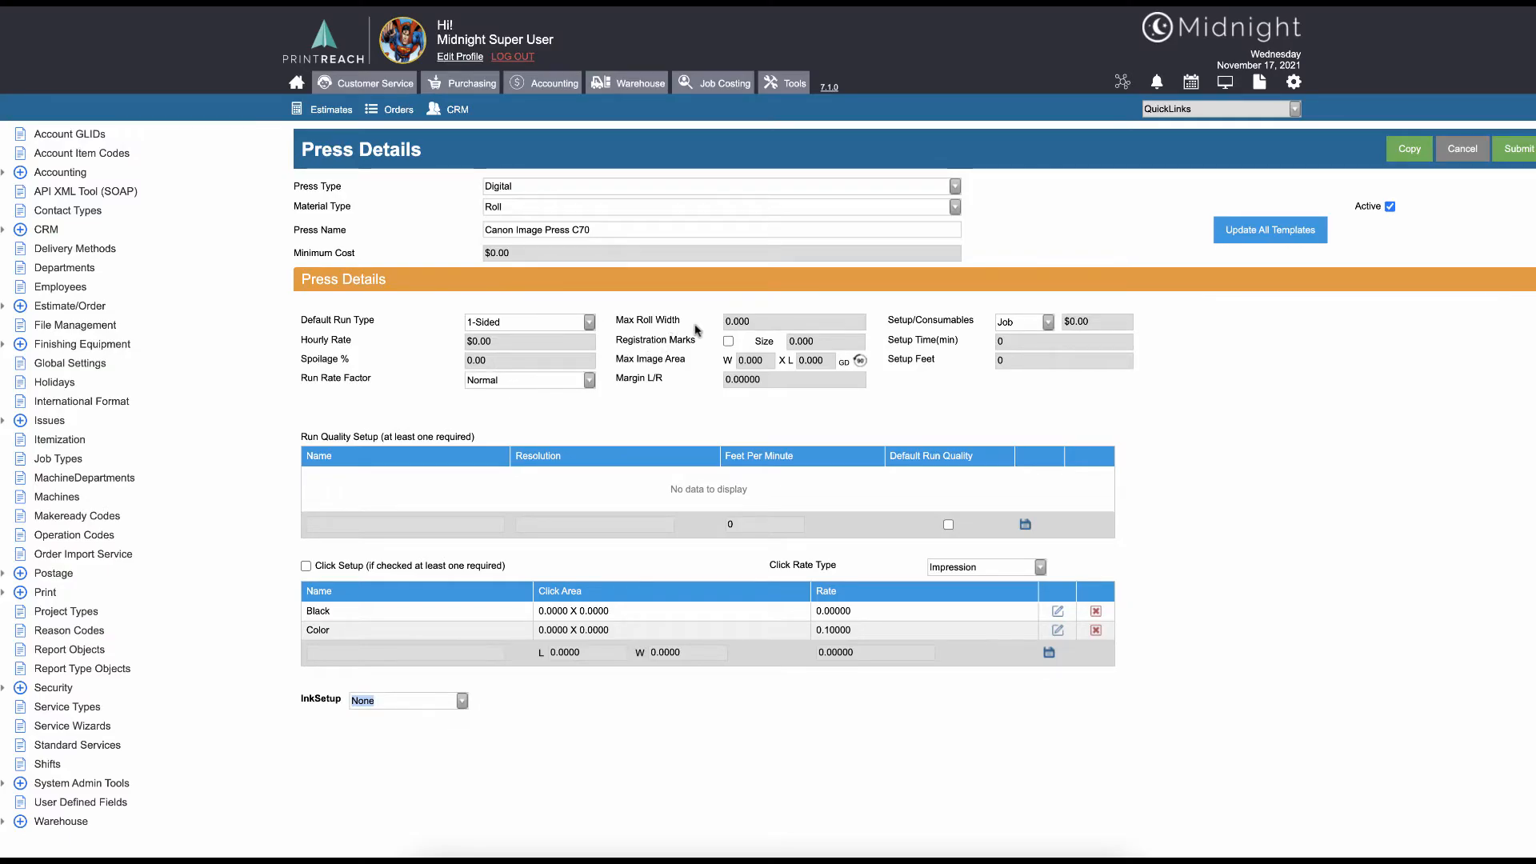
Review the roll press detail fields such as Max Roll Width and Run Quality Setup
click(755, 320)
scroll(807, 353, down, 1)
scroll(807, 353, down, 1)
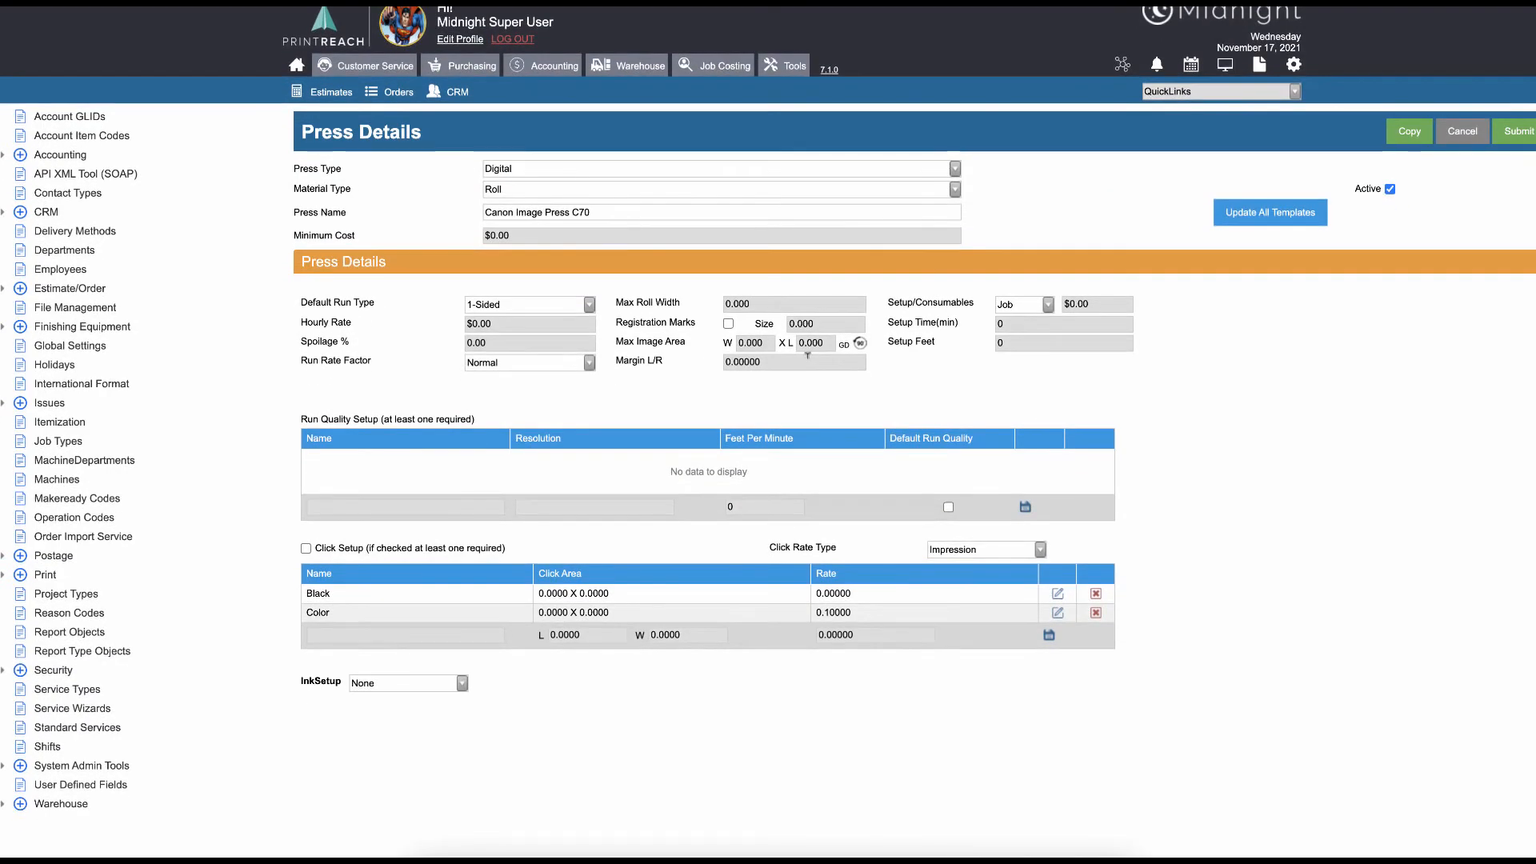
scroll(808, 356, up, 1)
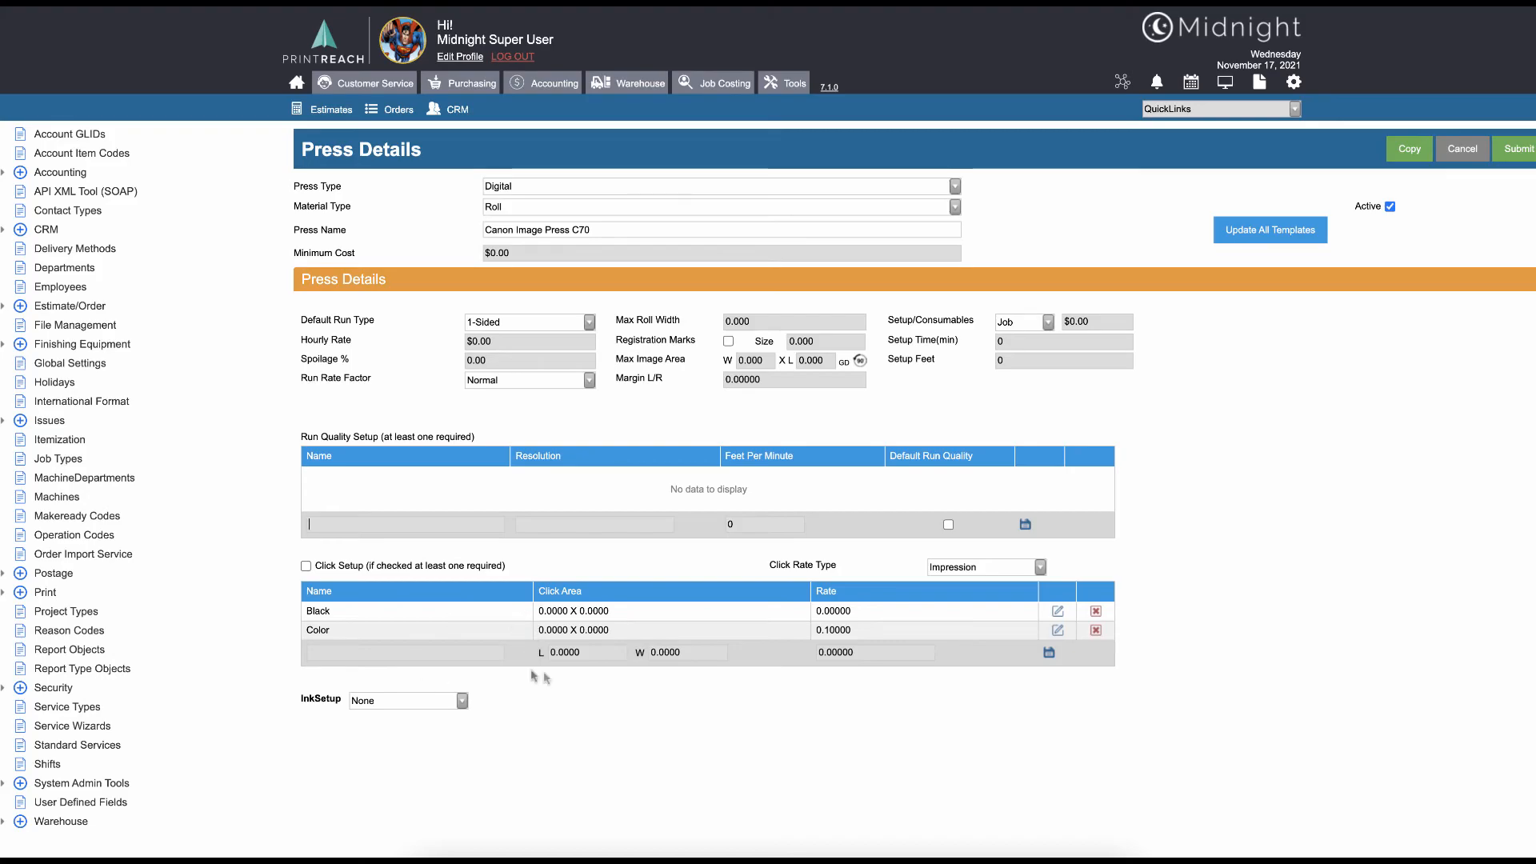
Set Ink Setup to Area for the roll press
click(448, 702)
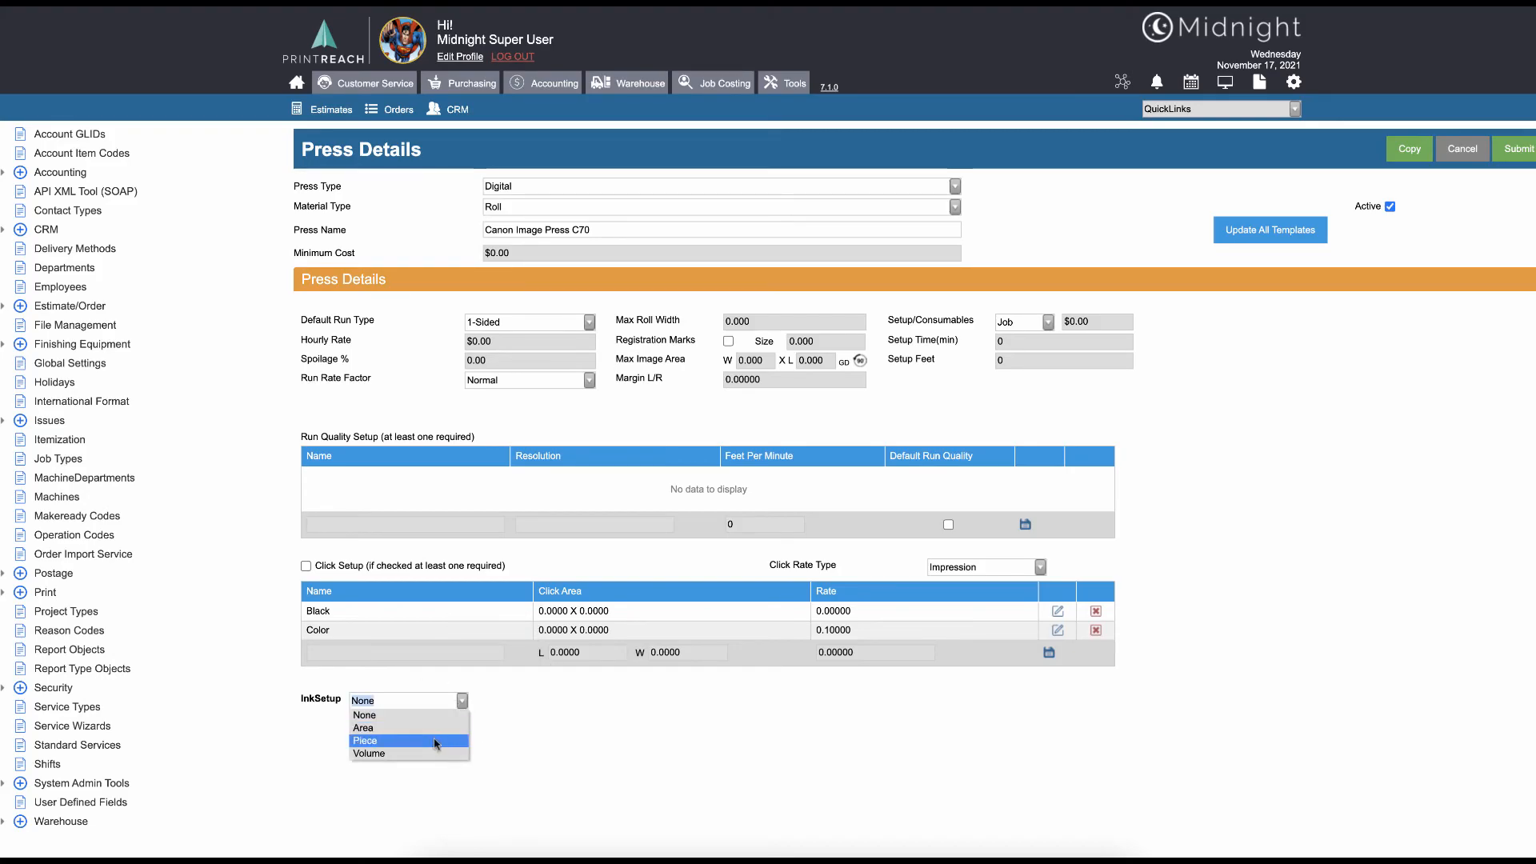
click(432, 728)
scroll(792, 769, down, 1)
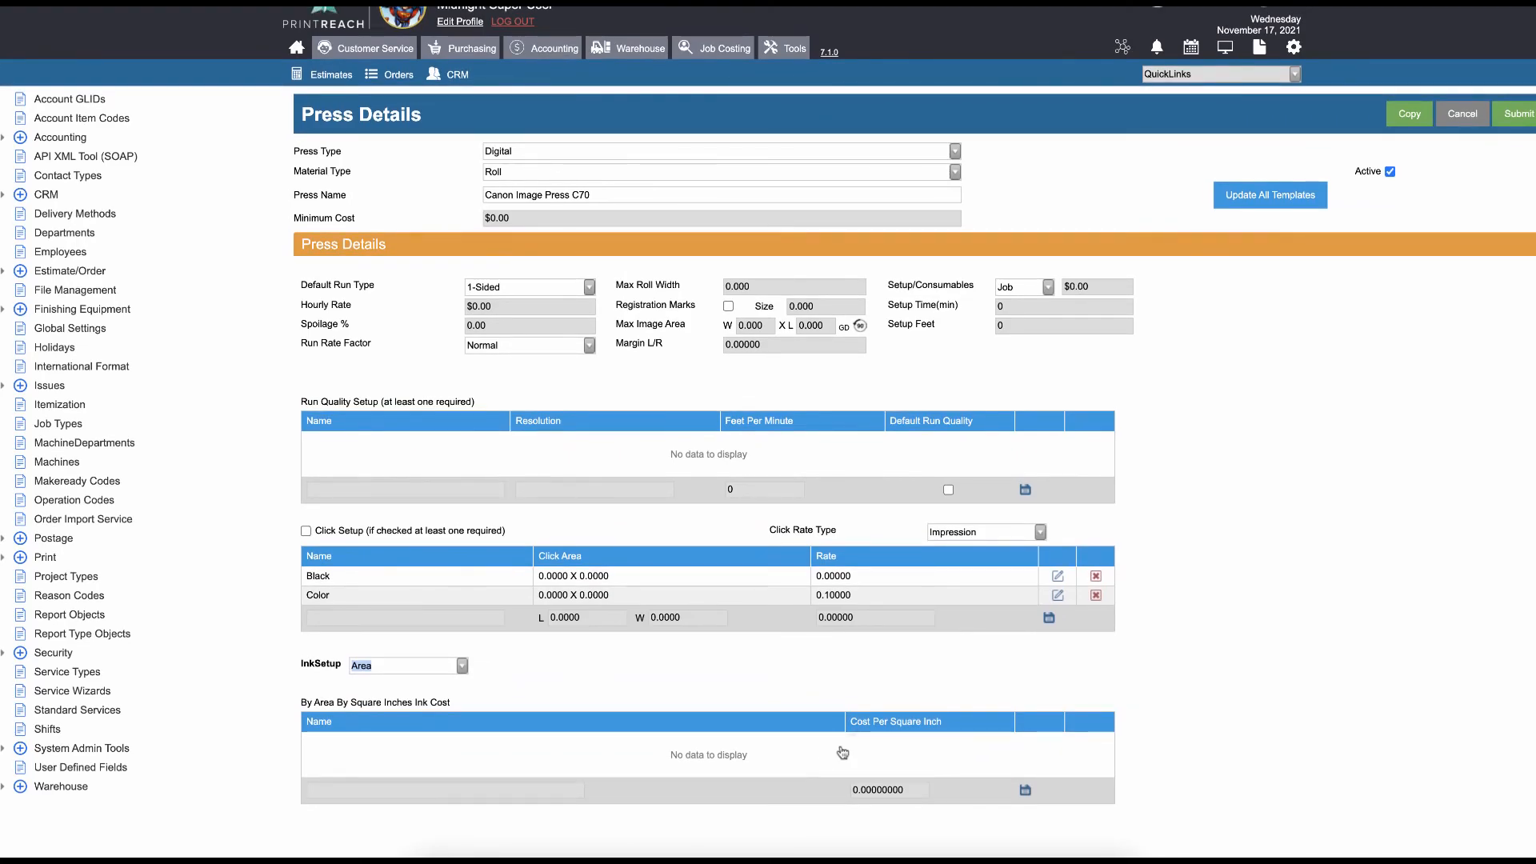
click(1177, 415)
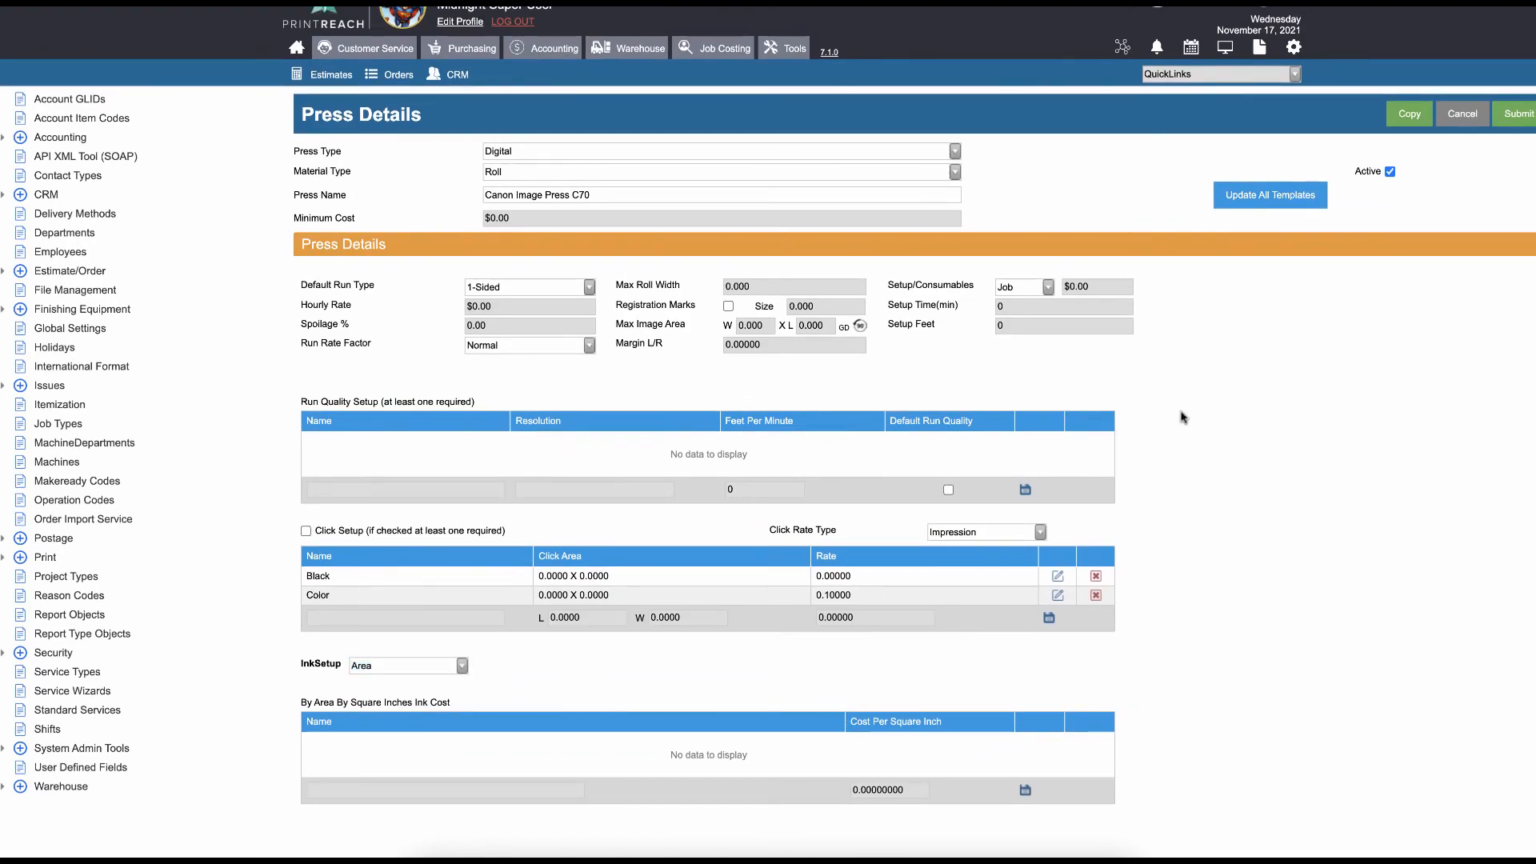